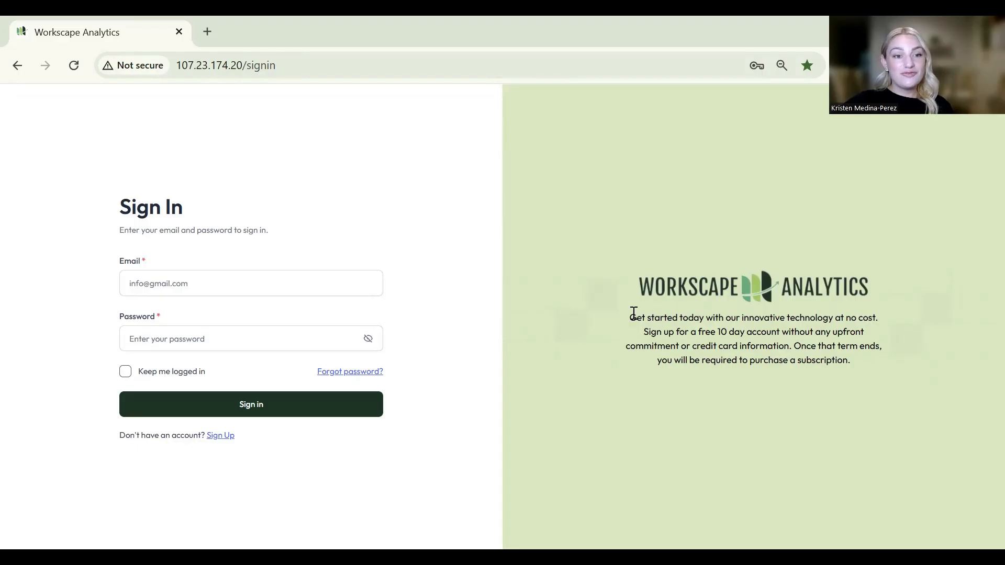
- Sign in using the saved account's autofilled email and password
left_click(278, 283)
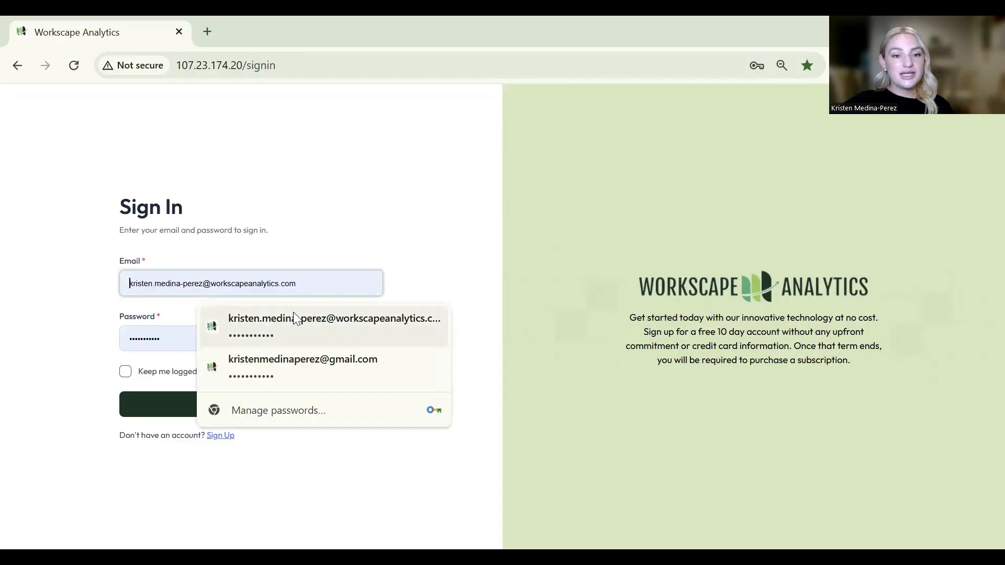
left_click(297, 322)
left_click(271, 413)
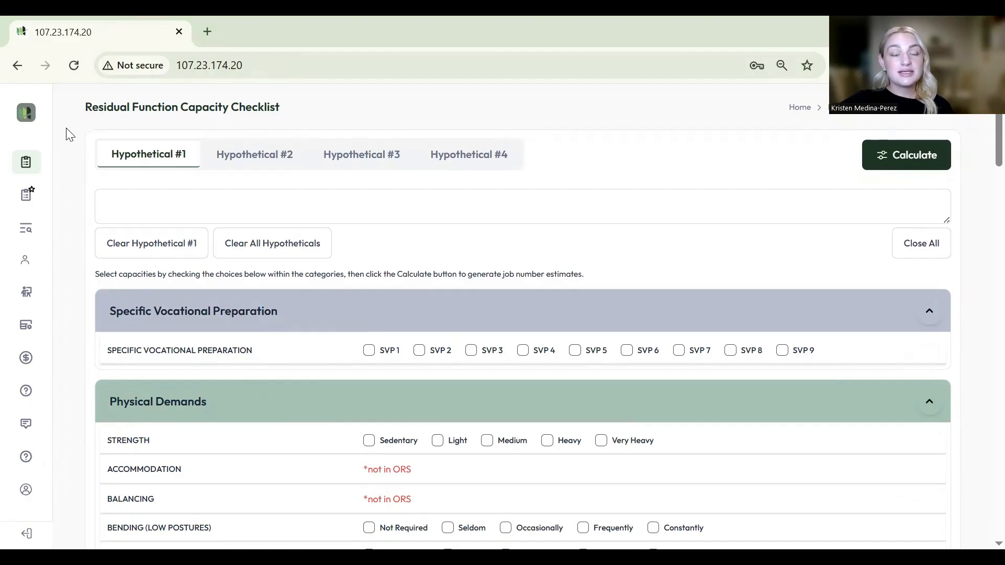
- Expand the labelled sidebar menu and go to the DOT/SOC Lookup page
left_click(28, 114)
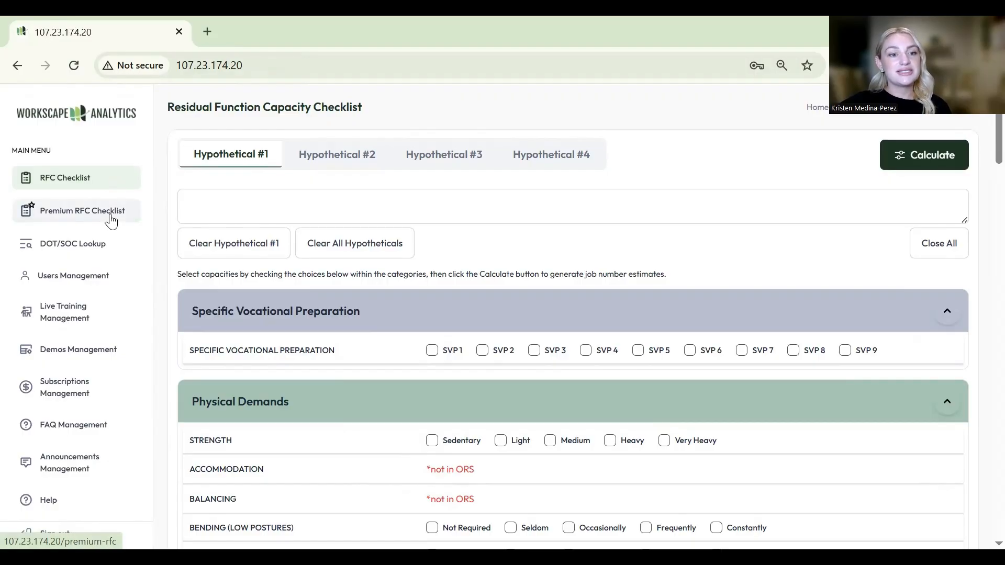
left_click(97, 250)
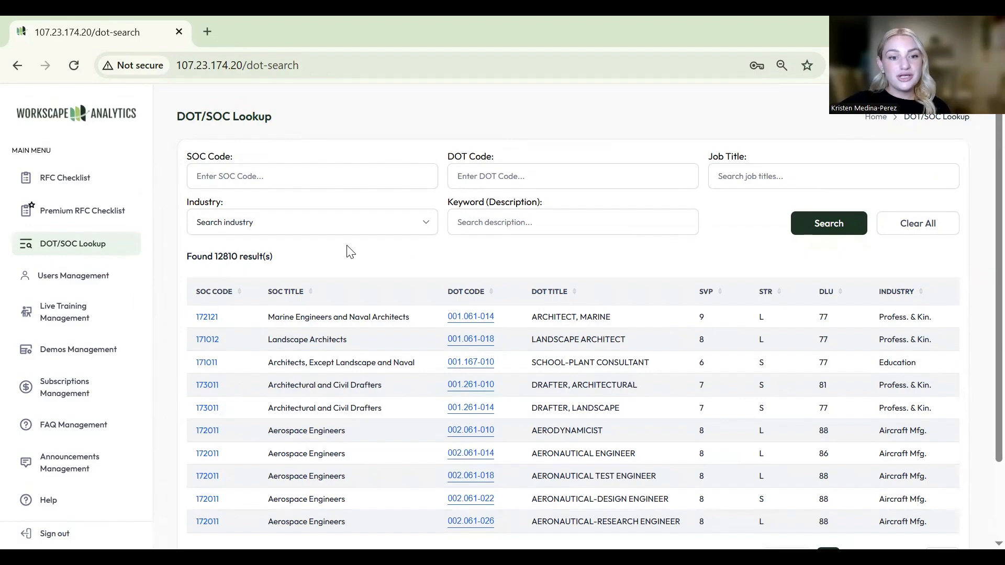
- Sort the 12810 lookup results by SOC title, then DOT title, finally by Industry ascending
left_click(299, 291)
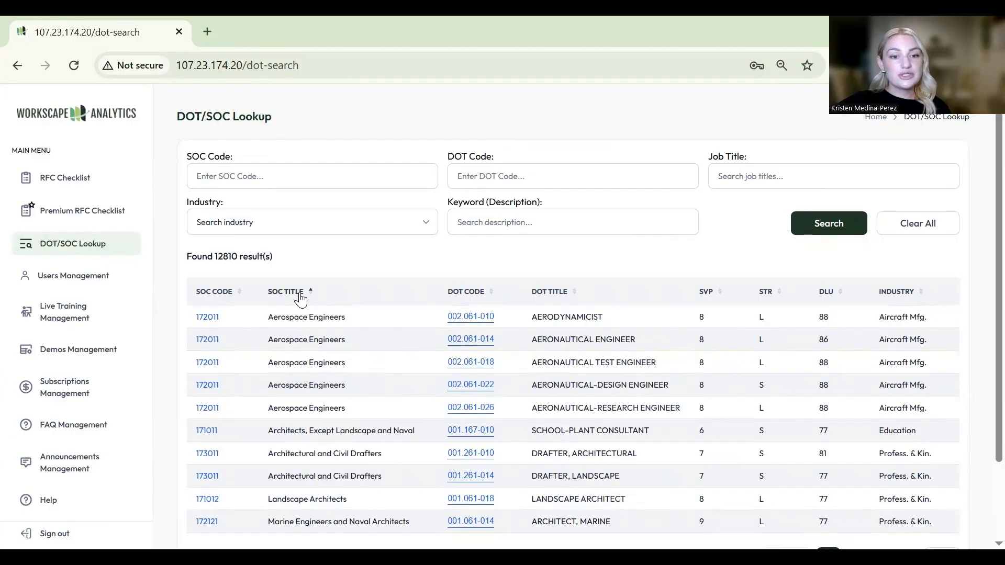
left_click(568, 292)
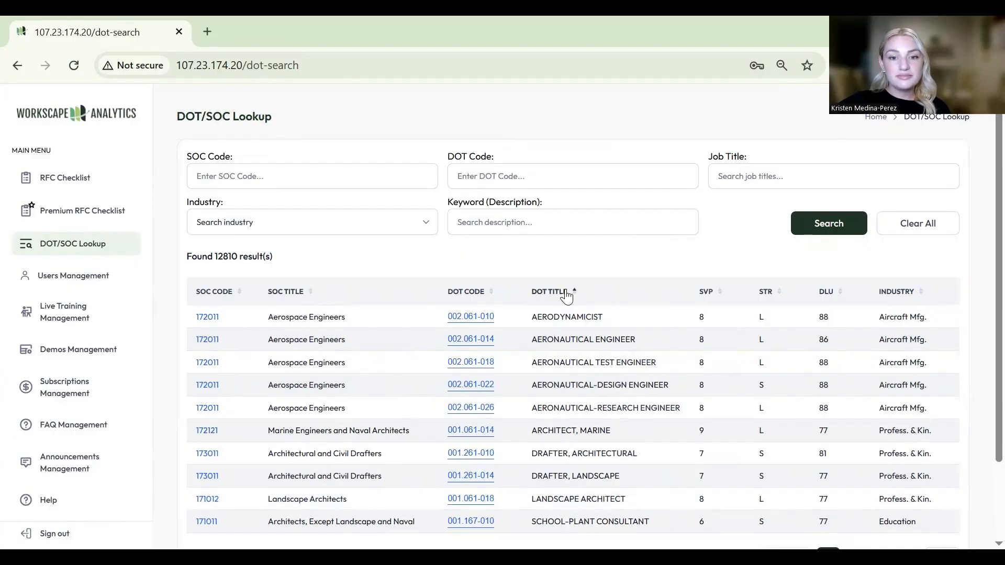
left_click(568, 291)
left_click(904, 301)
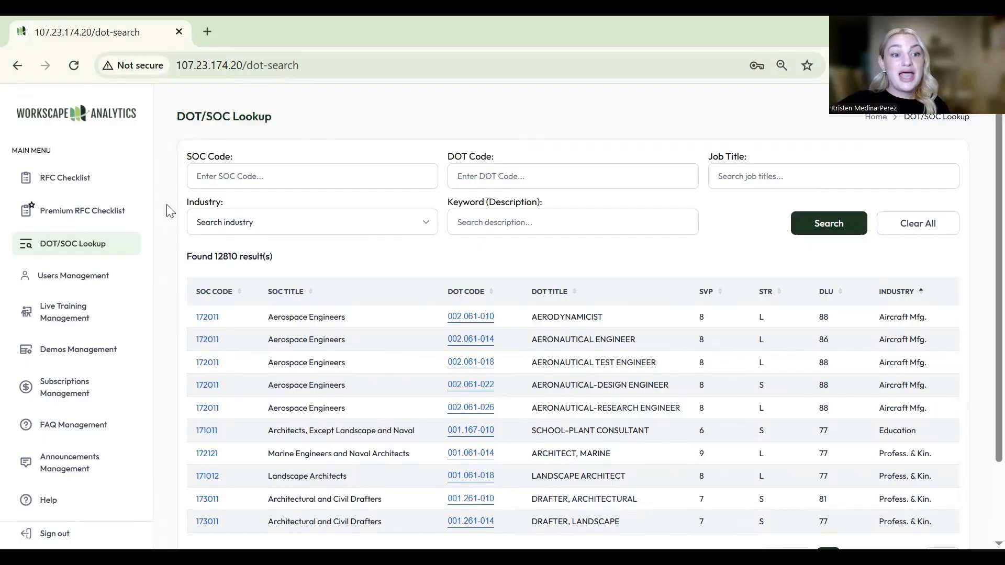
- Open the Premium RFC Checklist and collapse all capacity categories
left_click(78, 214)
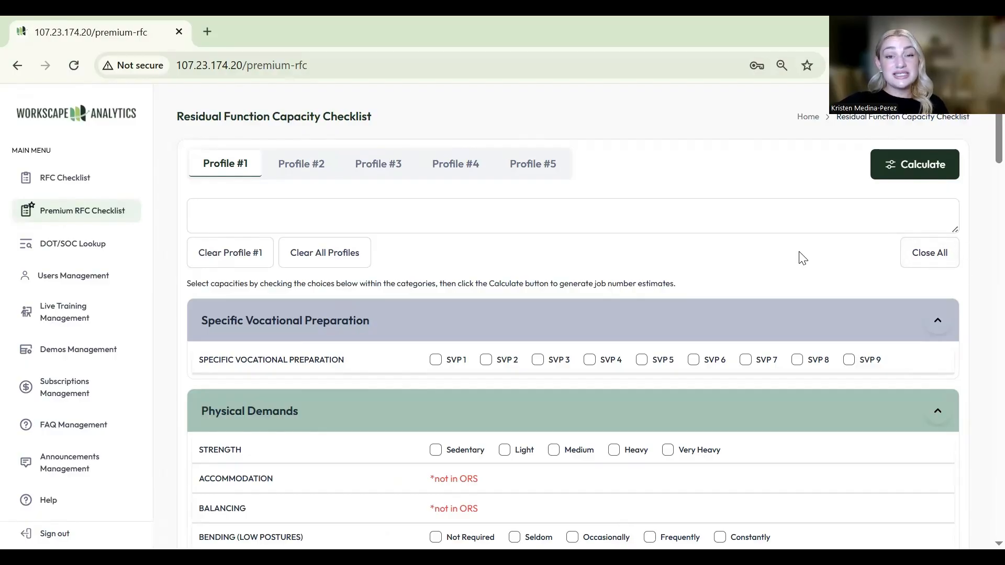
scroll(791, 255, "down", 10)
scroll(791, 255, "down", 20)
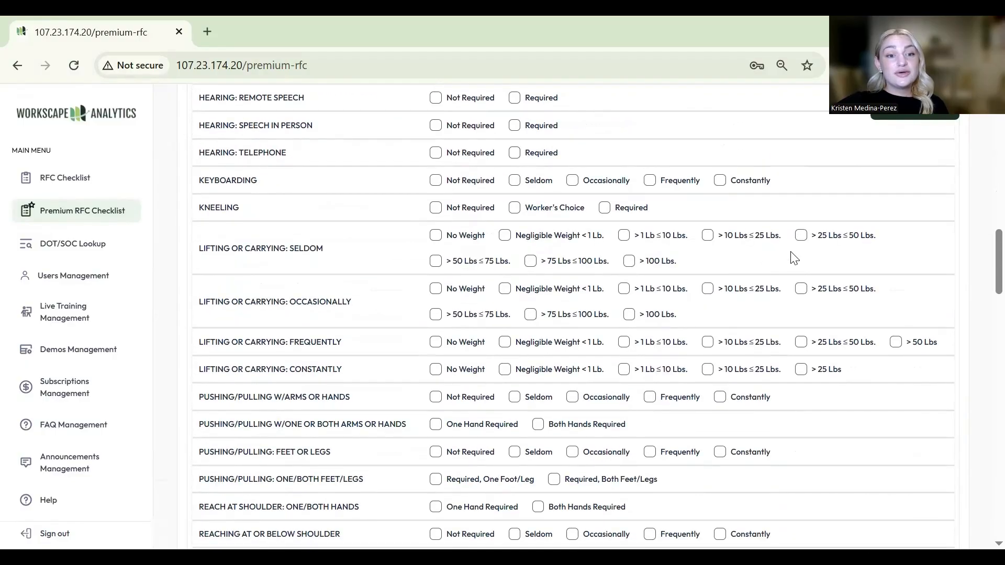
scroll(791, 256, "up", 20)
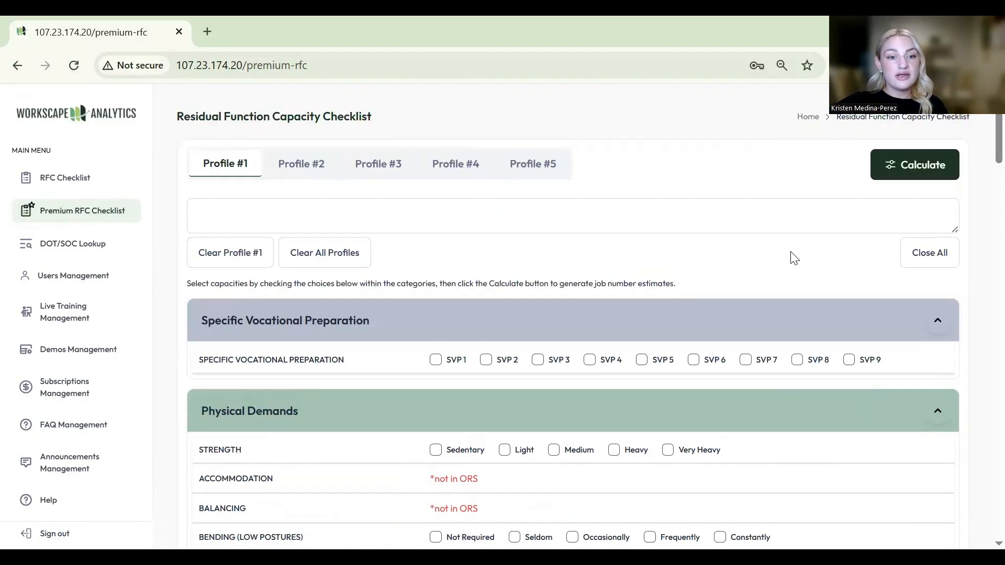
left_click(927, 255)
scroll(793, 259, "down", 3)
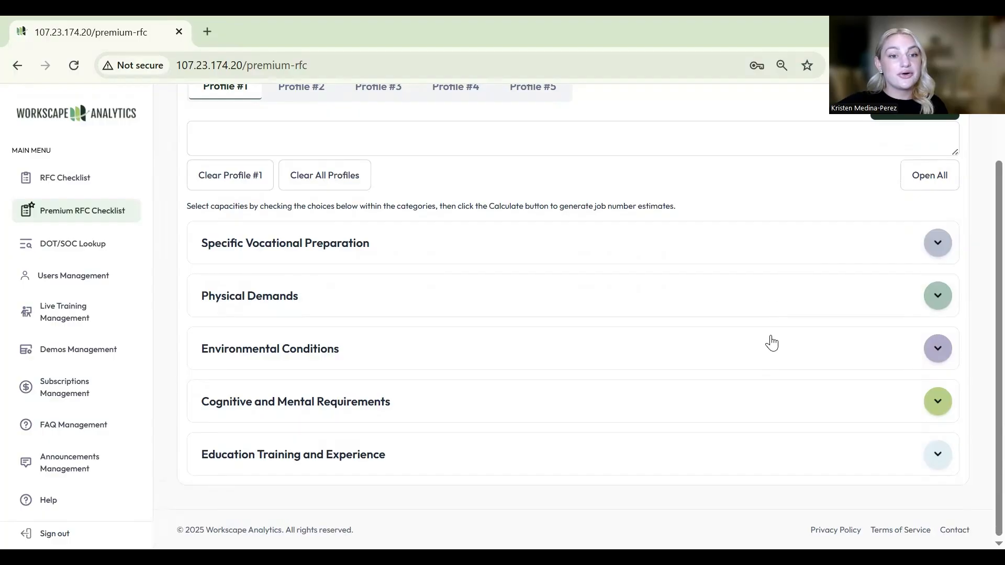
- Expand and collapse Cognitive and Mental Requirements, then expand every category
left_click(938, 401)
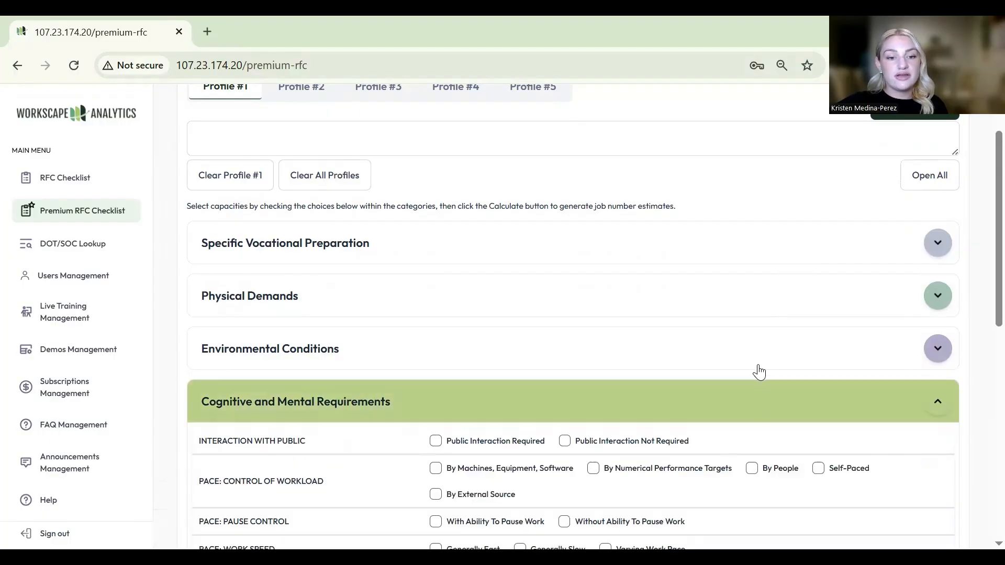
scroll(756, 370, "down", 3)
scroll(756, 371, "down", 3)
scroll(757, 371, "up", 6)
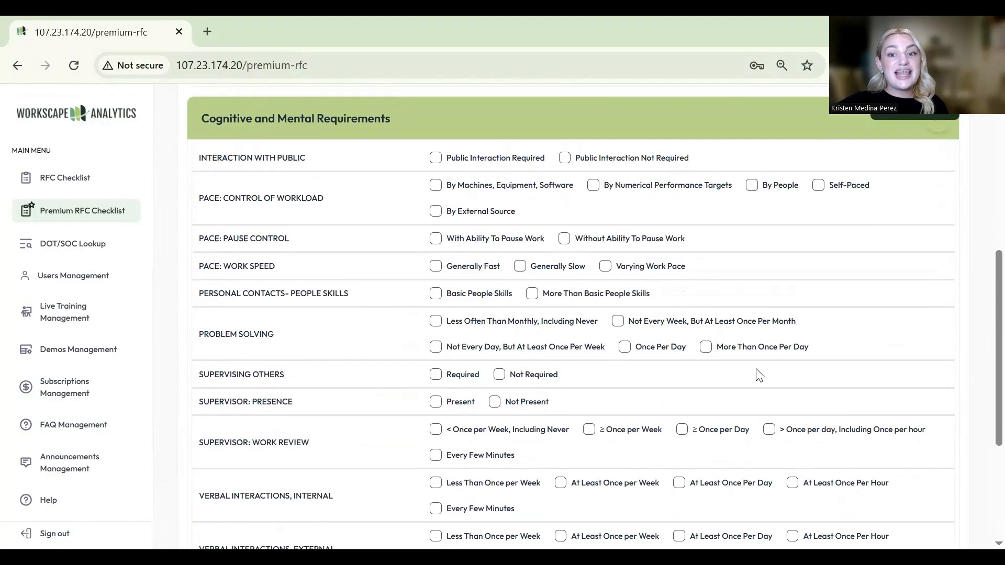
left_click(936, 403)
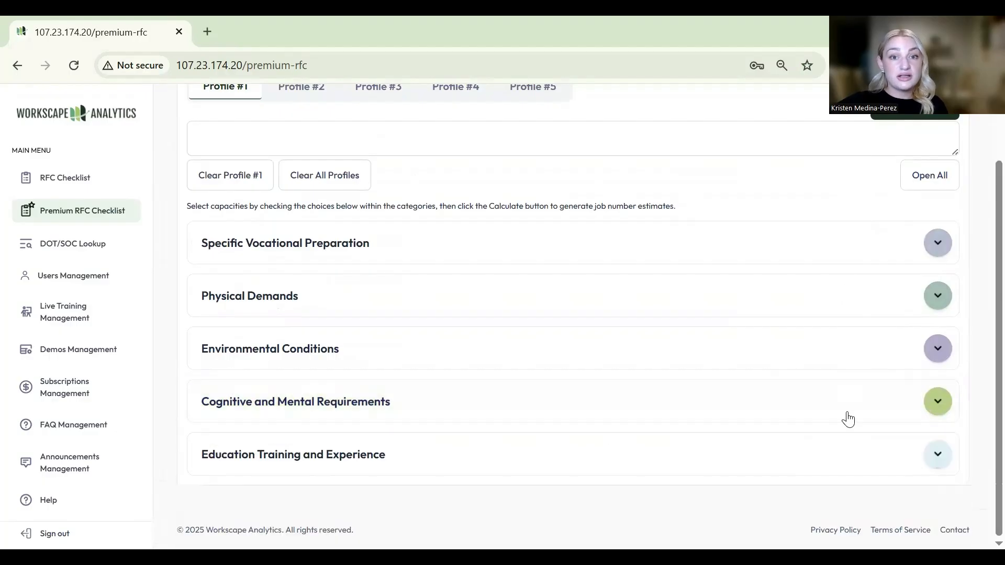
scroll(848, 419, "up", 2)
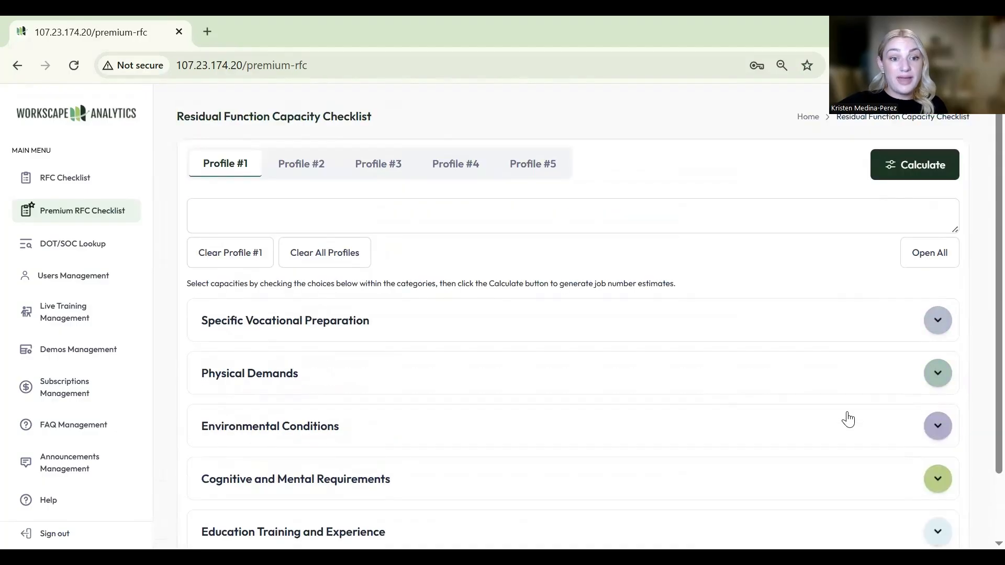
left_click(923, 262)
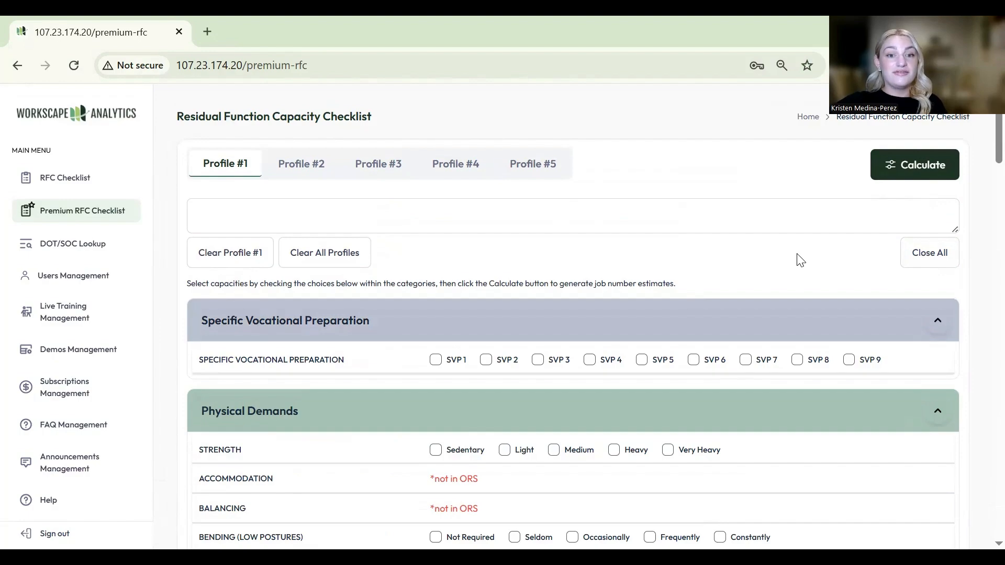
scroll(800, 258, "down", 6)
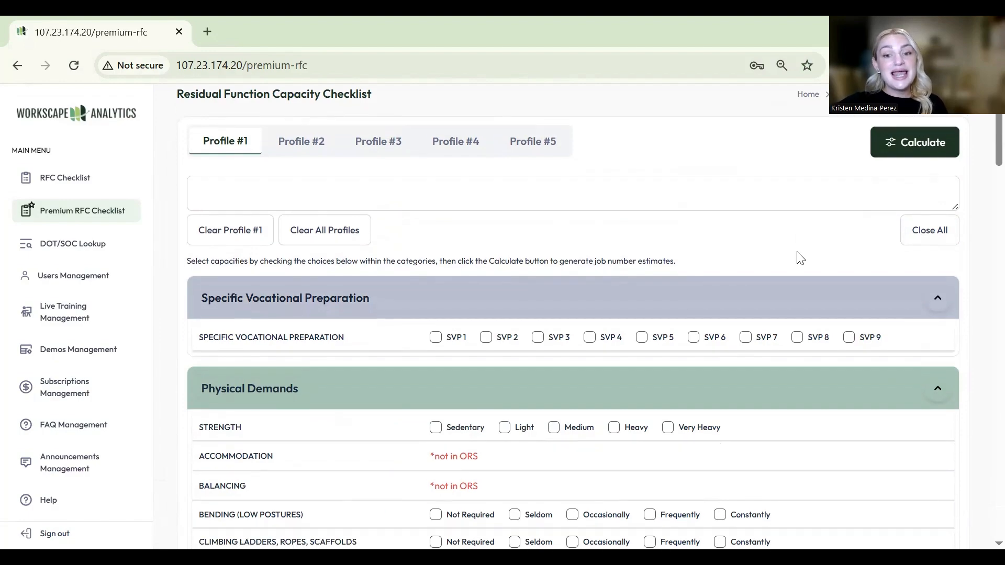
scroll(800, 258, "down", 3)
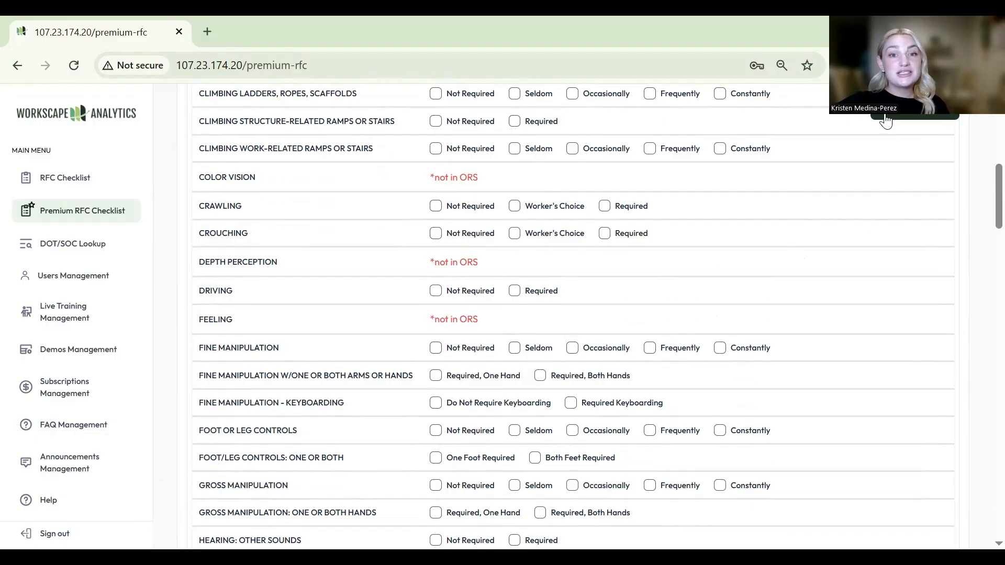
scroll(821, 216, "down", 3)
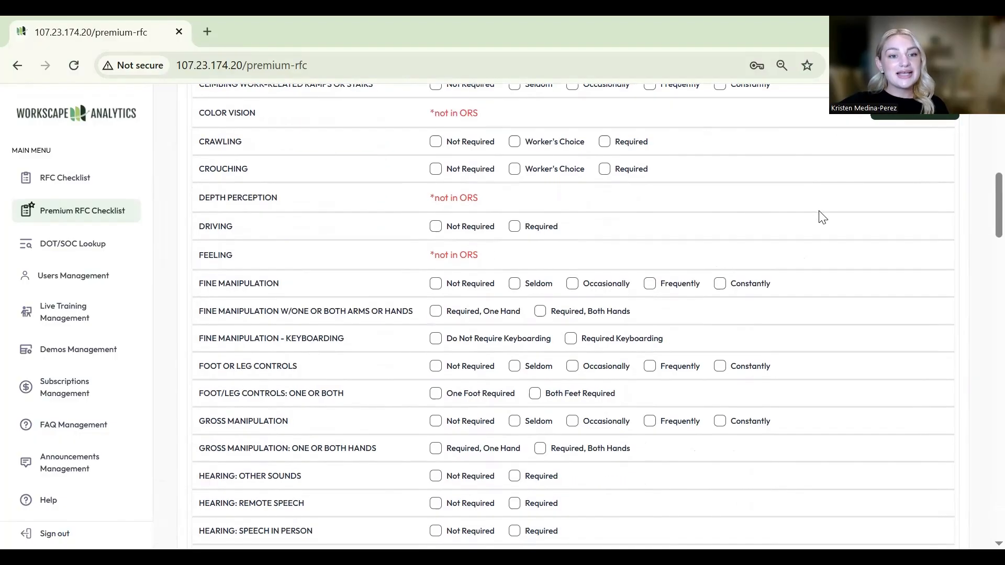
scroll(822, 216, "down", 15)
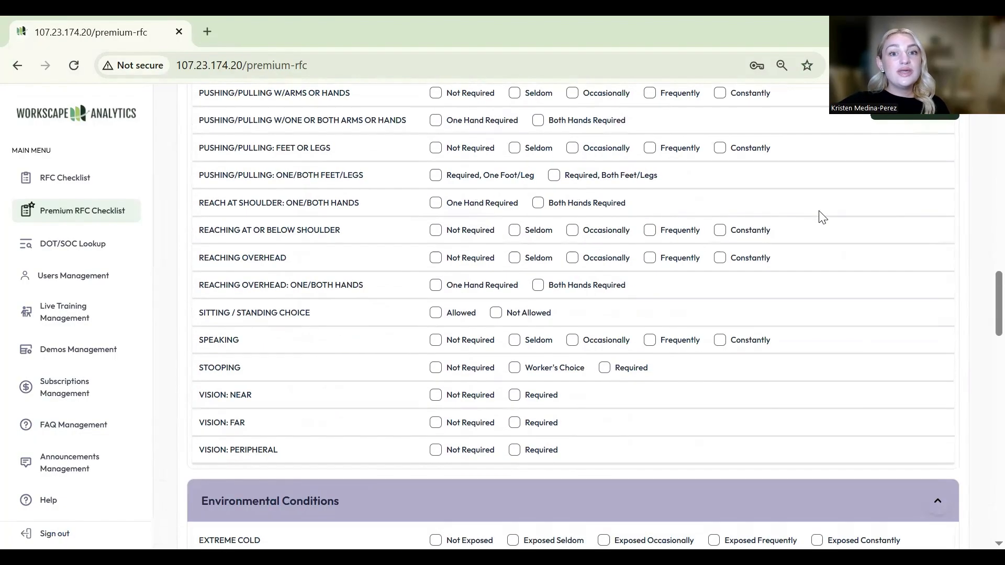
scroll(822, 217, "down", 3)
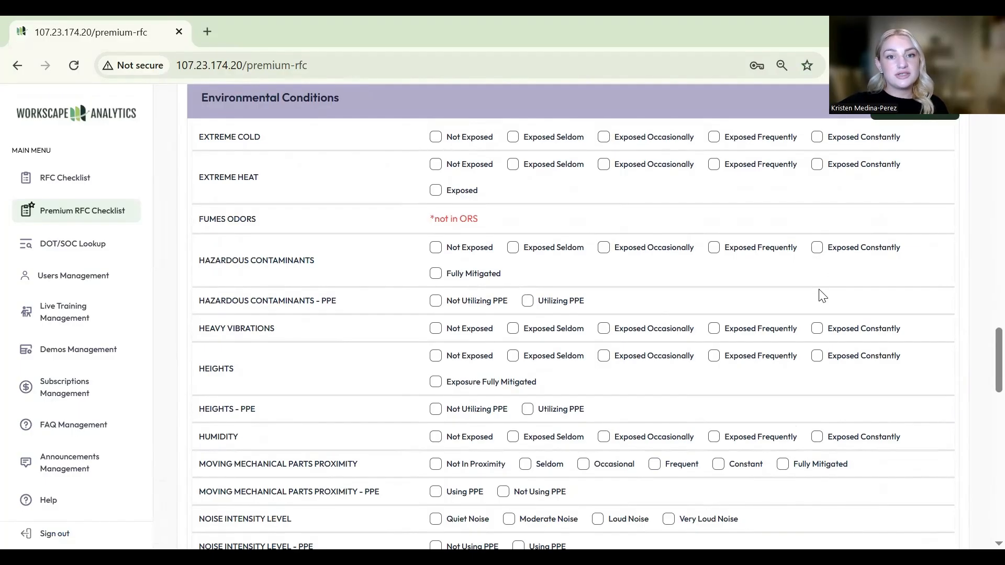
scroll(822, 293, "up", 10)
scroll(822, 292, "up", 10)
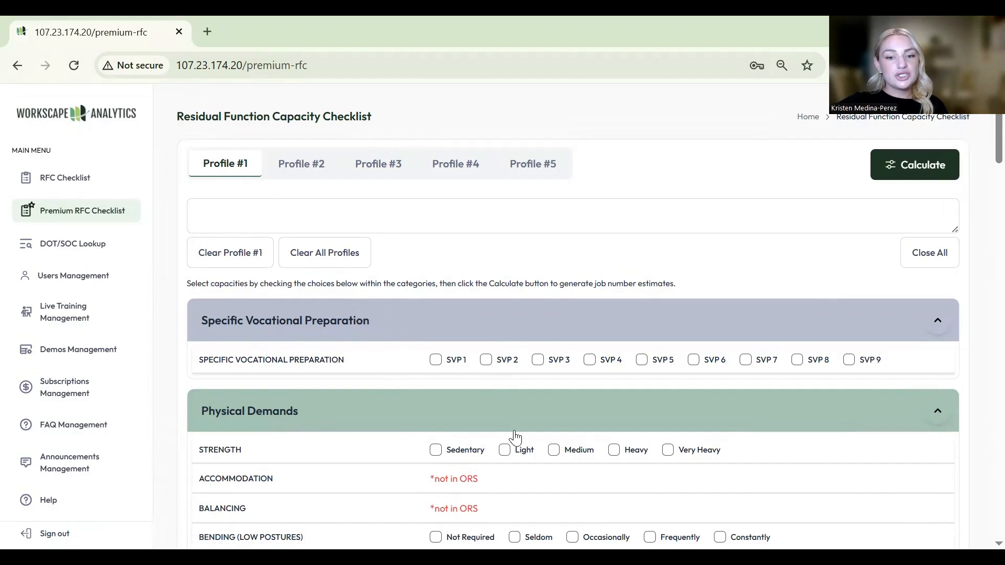
- Mark Light strength for Profile #1 and calculate its national job estimates
left_click(506, 451)
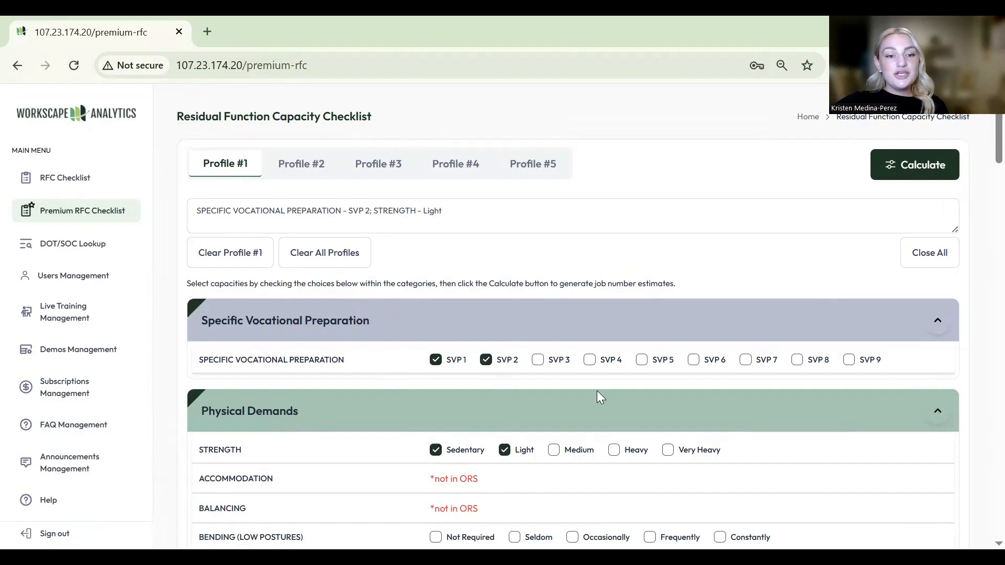
scroll(506, 453, "down", 1)
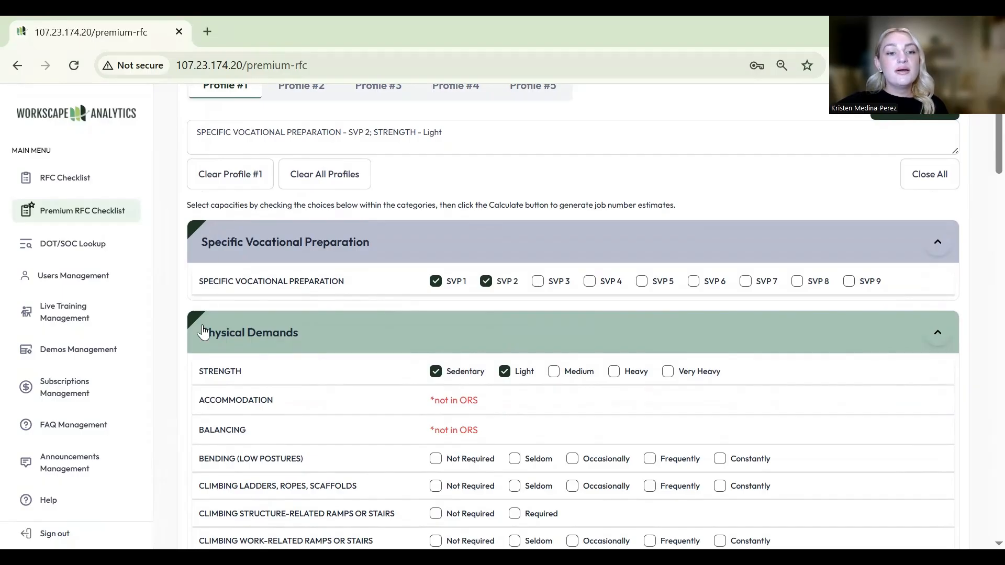
left_click(940, 177)
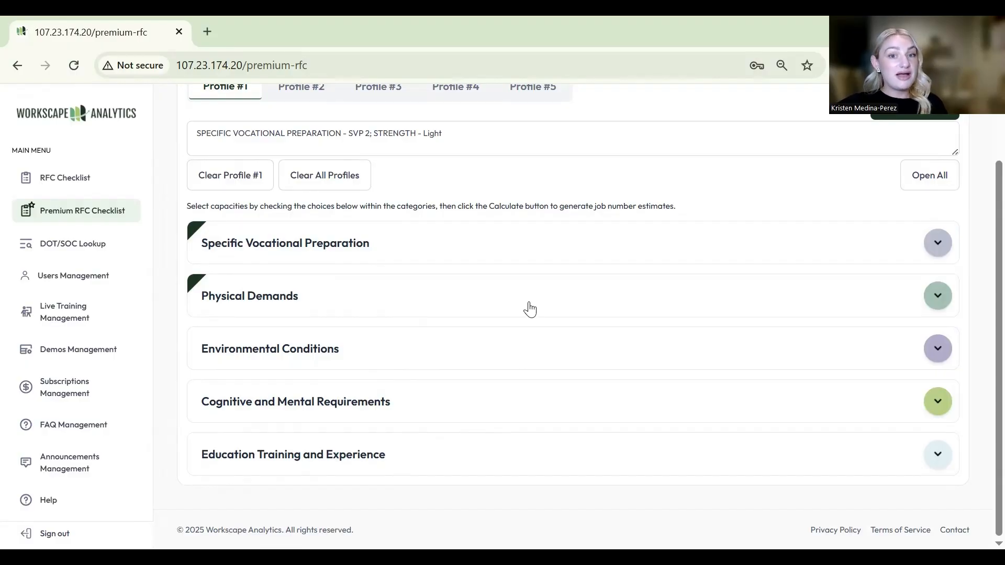
scroll(531, 309, "up", 2)
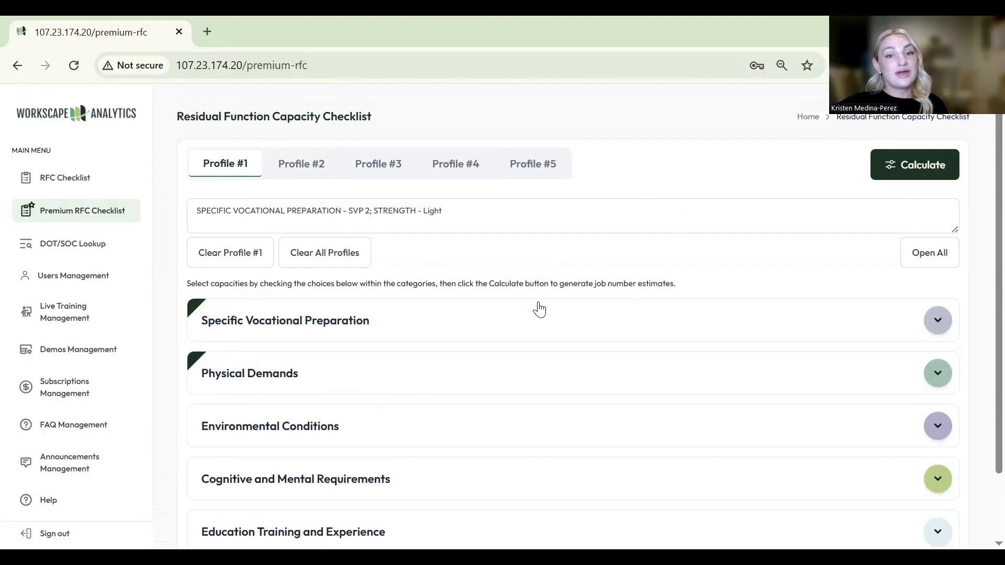
left_click(926, 262)
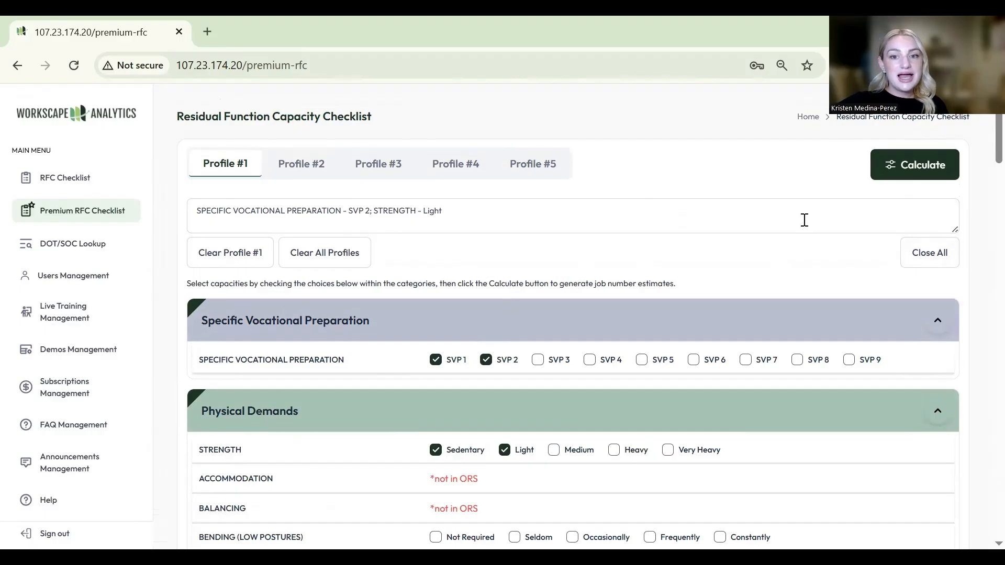
left_click(916, 174)
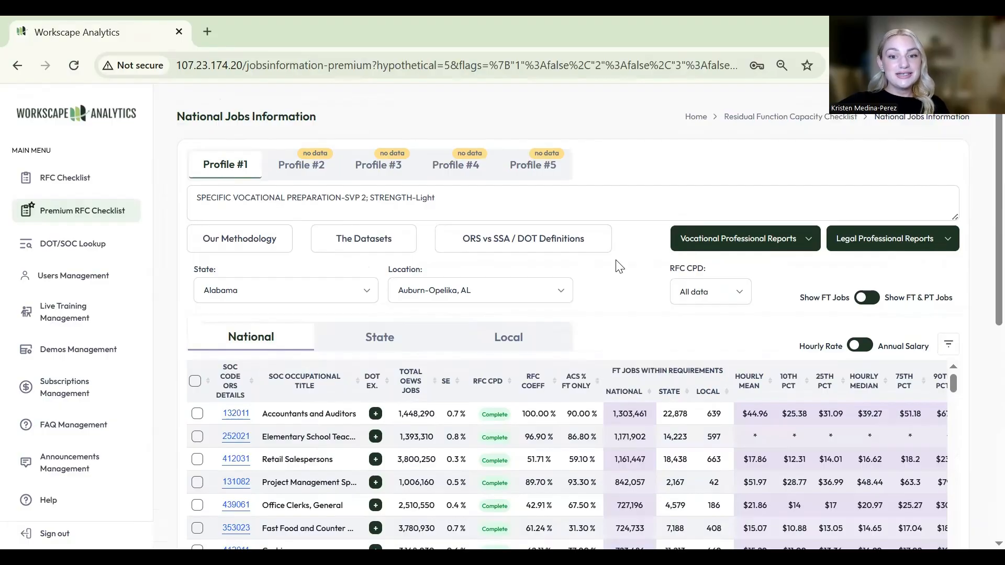
- Check Accountants and Auditors, Retail Salespersons and Office Clerks, General, and show Accountants' representative DOT title
scroll(628, 291, "down", 1)
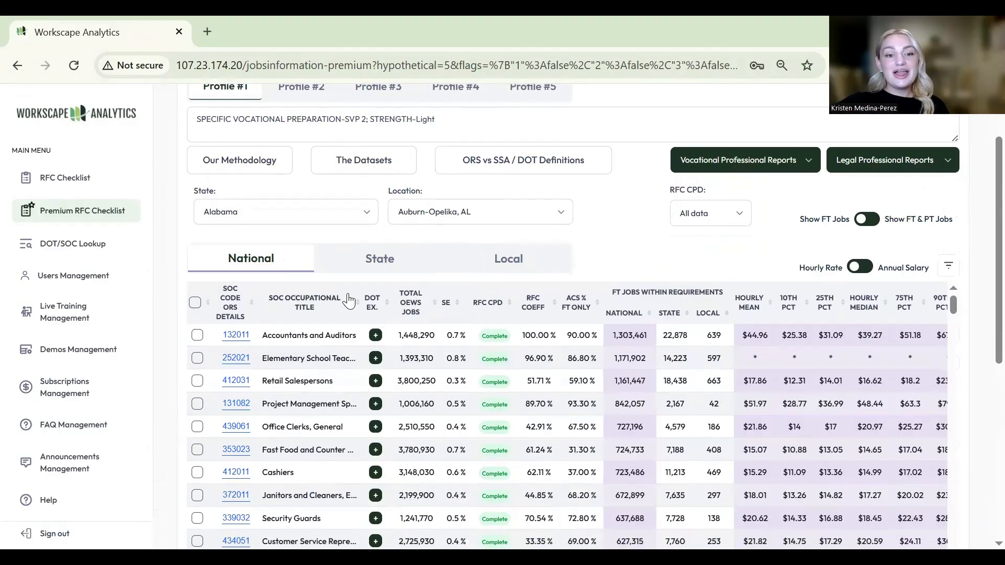
scroll(348, 302, "down", 2)
scroll(835, 320, "up", 2)
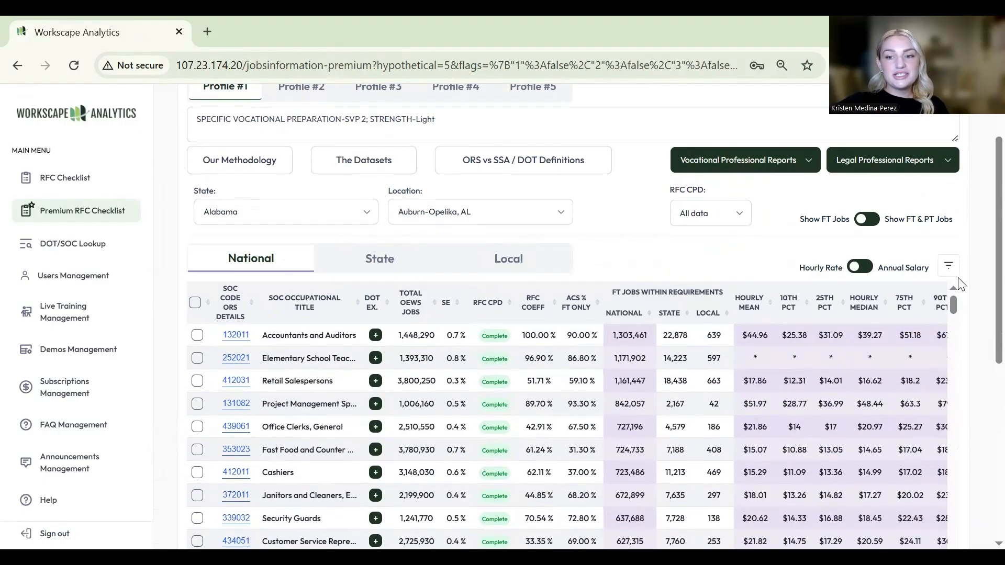
scroll(984, 268, "down", 1)
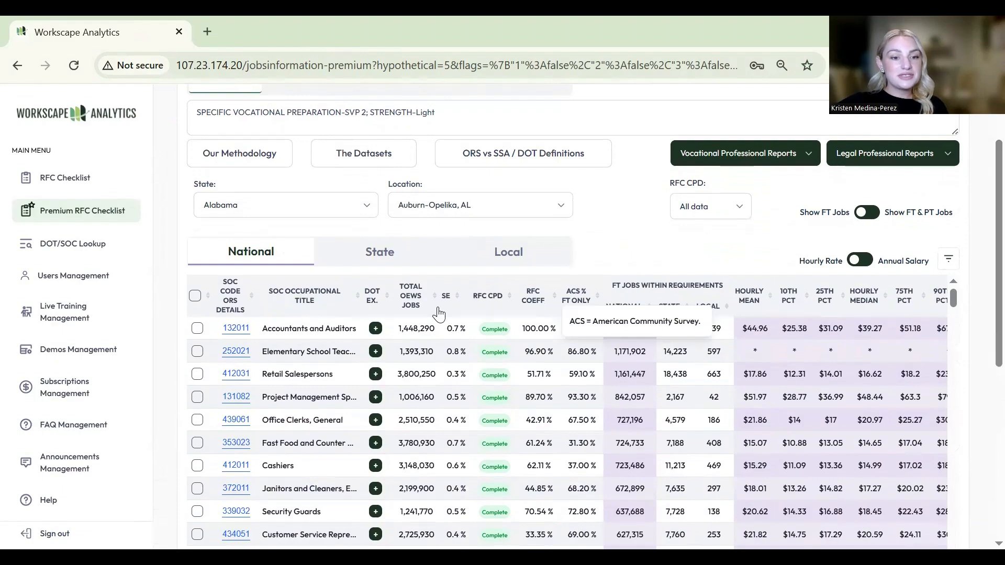
left_click(197, 329)
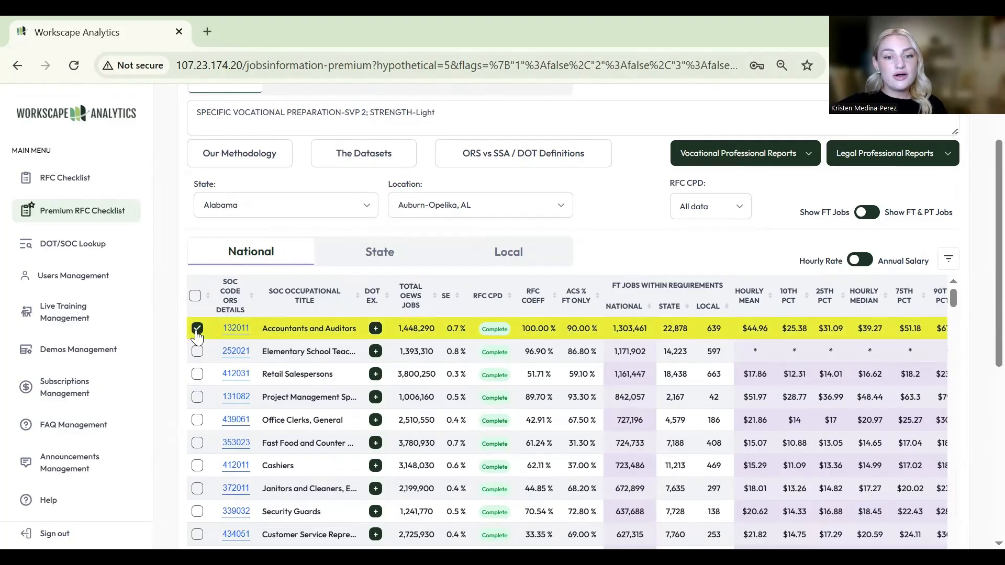
left_click(197, 373)
left_click(196, 420)
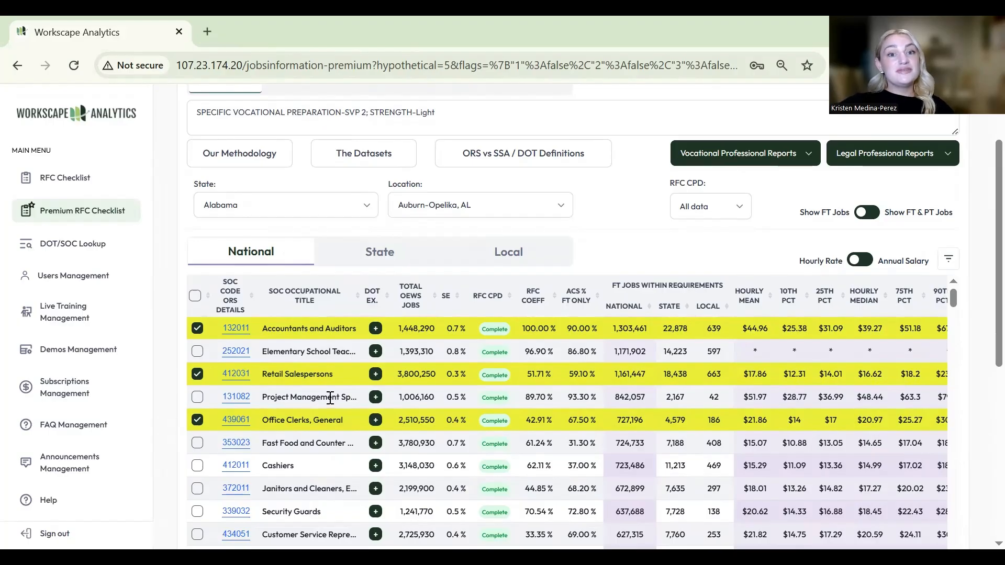
left_click(376, 330)
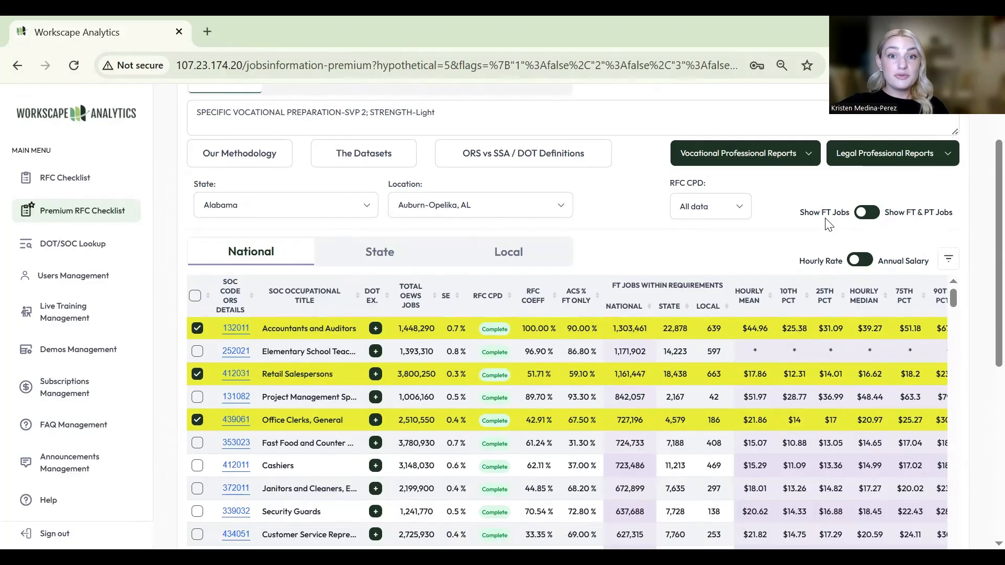
- Toggle FT & PT job counts back to full-time only, and uncheck Hourly/Annual Salary columns
left_click(868, 212)
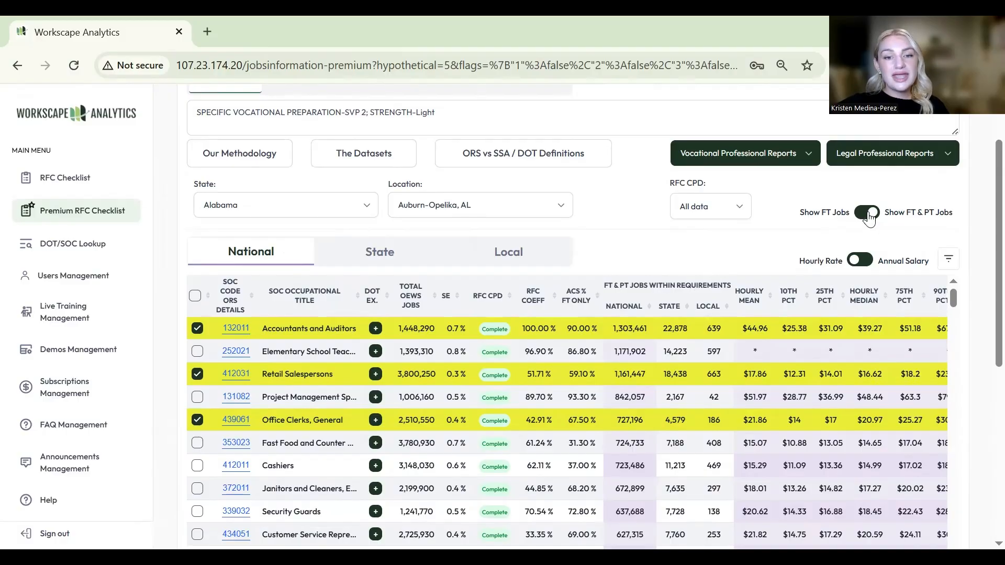
left_click(869, 216)
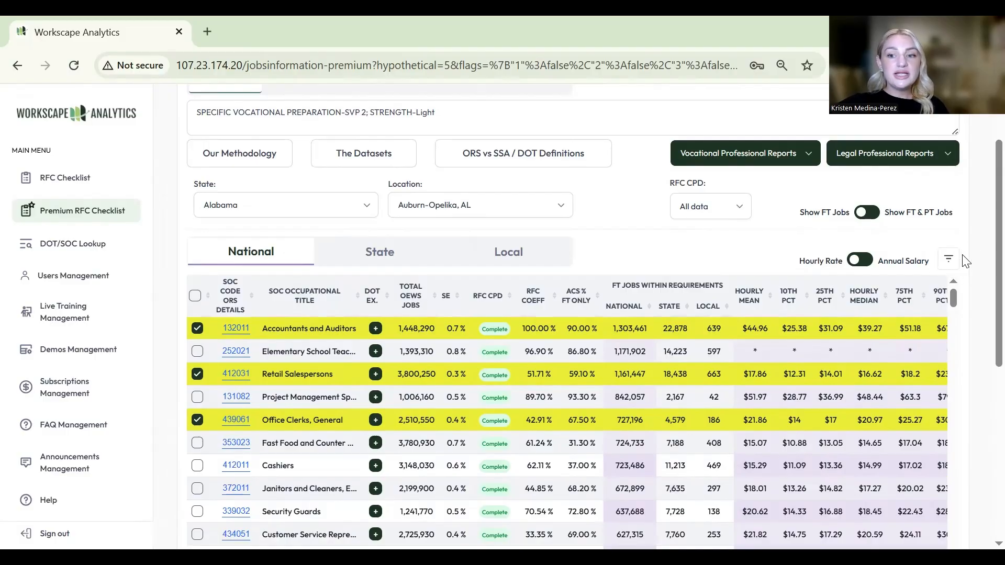
left_click(949, 260)
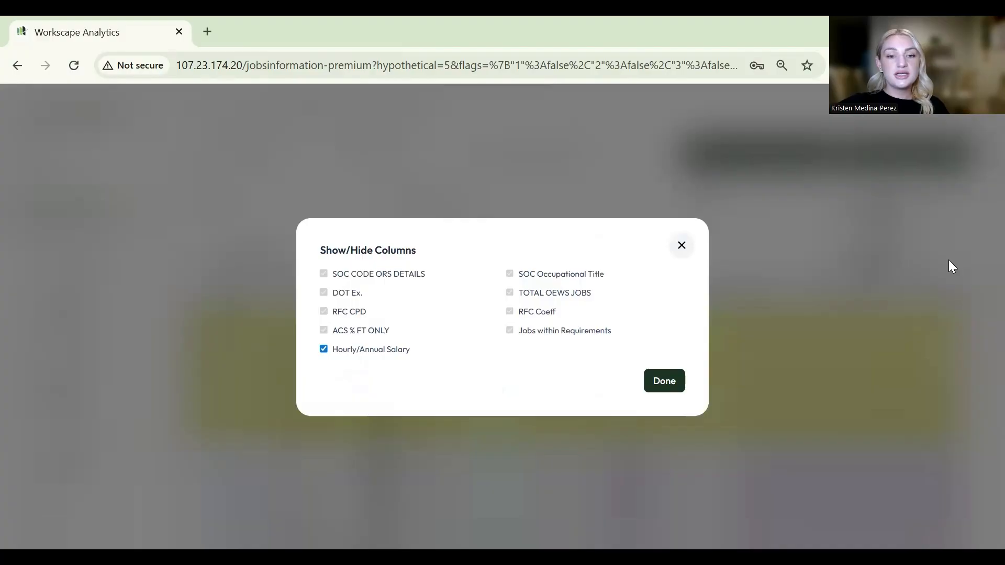
left_click(324, 350)
- Apply the hidden salary columns, then re-enable Hourly/Annual Salary in Show/Hide Columns
left_click(664, 382)
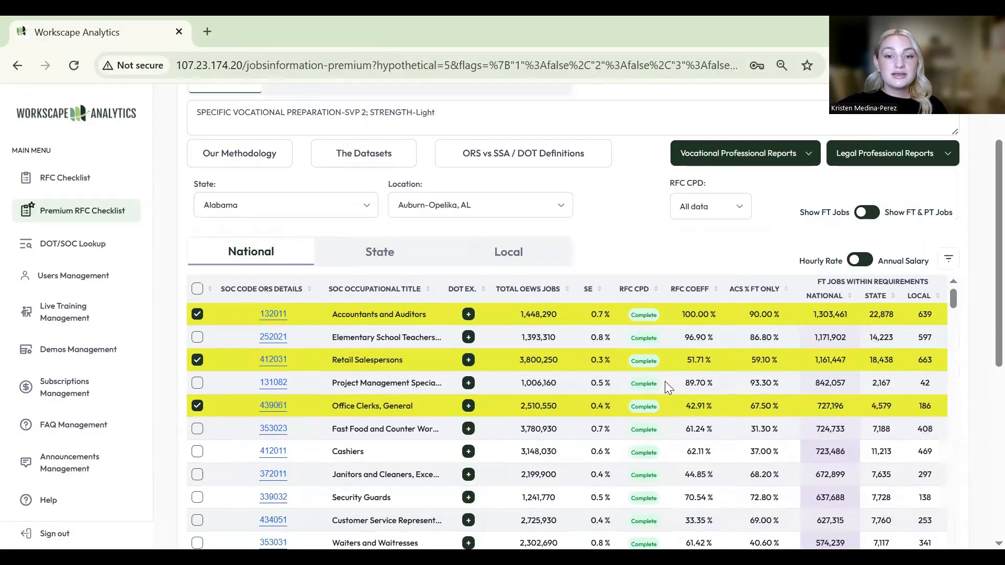
left_click(949, 262)
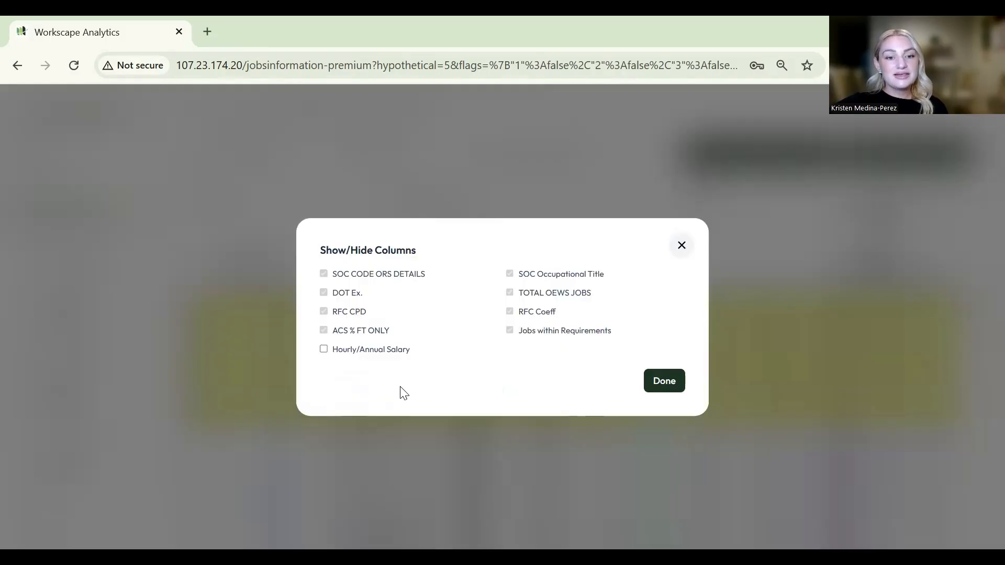
left_click(325, 351)
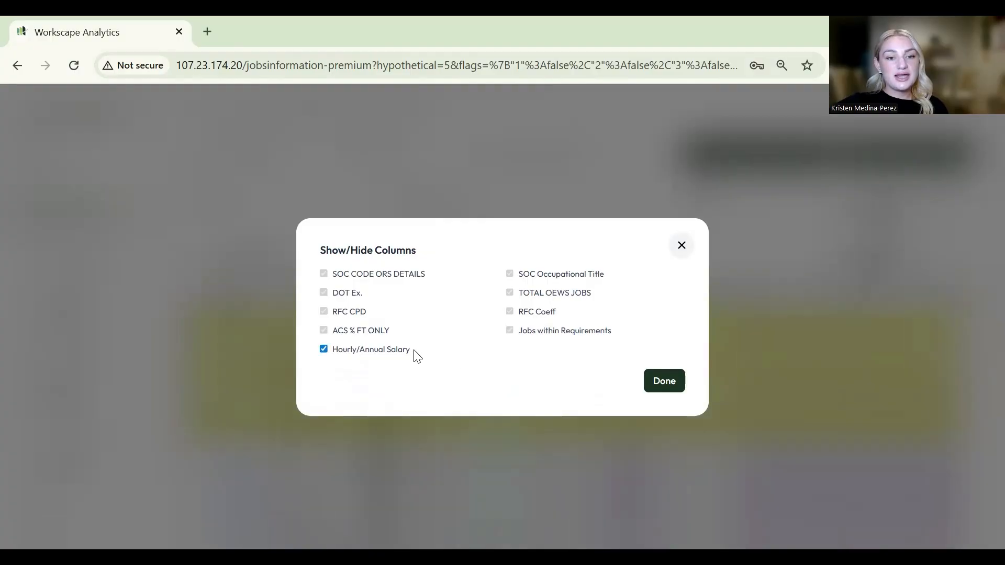
left_click(653, 382)
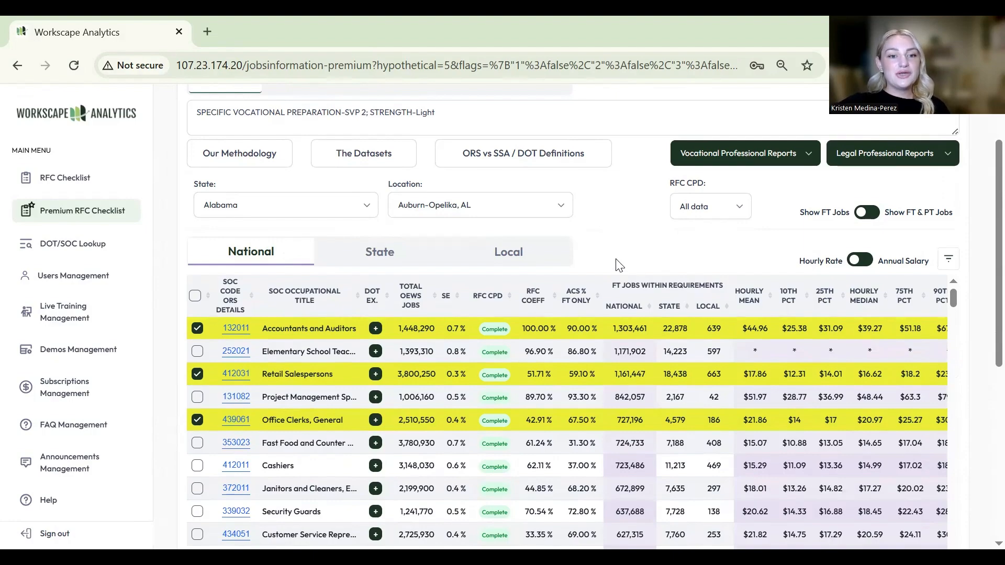
left_click(353, 211)
- Filter jobs to Louisiana and New Orleans-Metairie, LA, viewing State then Local wage figures
scroll(325, 315, "down", 5)
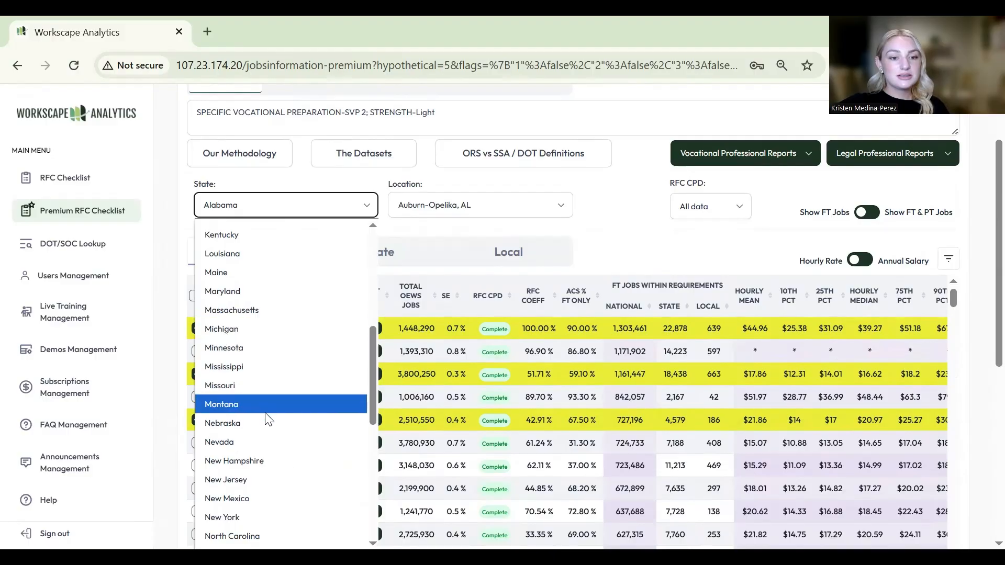
left_click(253, 255)
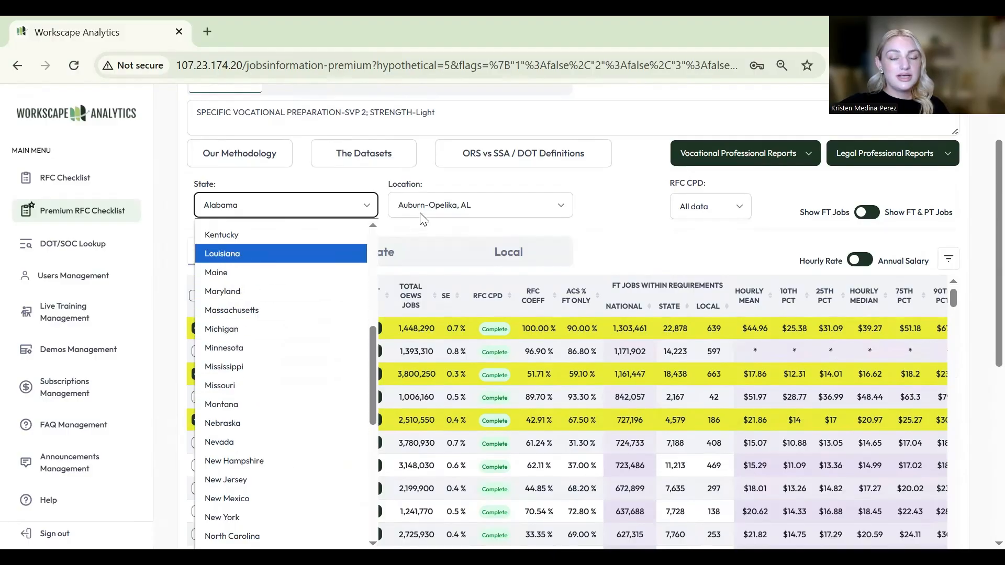
left_click(447, 207)
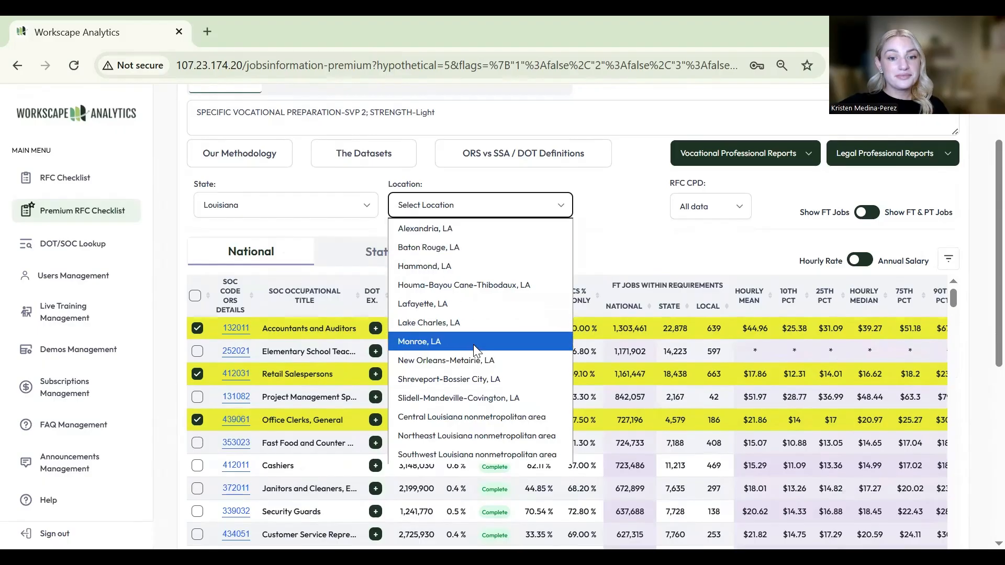
left_click(475, 358)
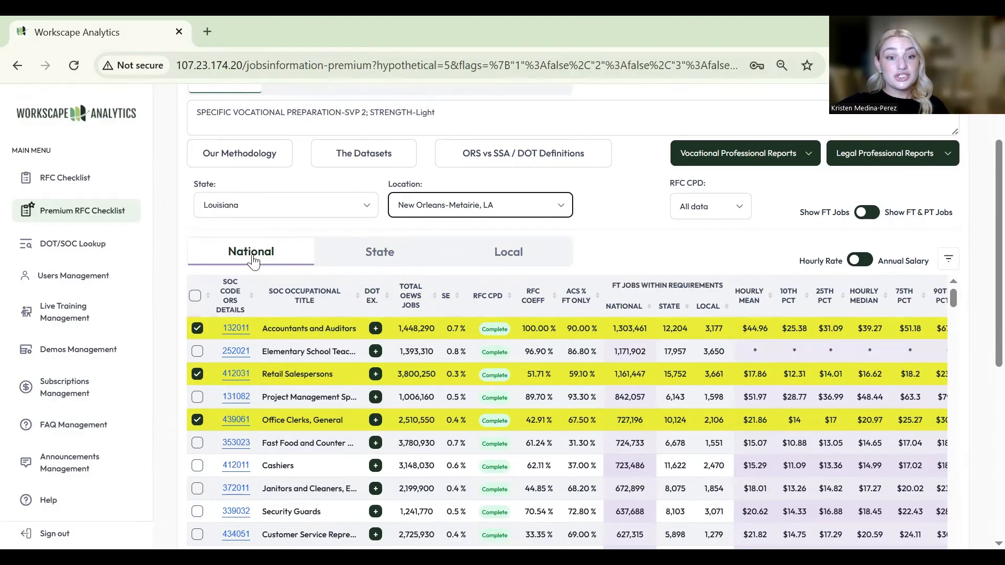
left_click(406, 260)
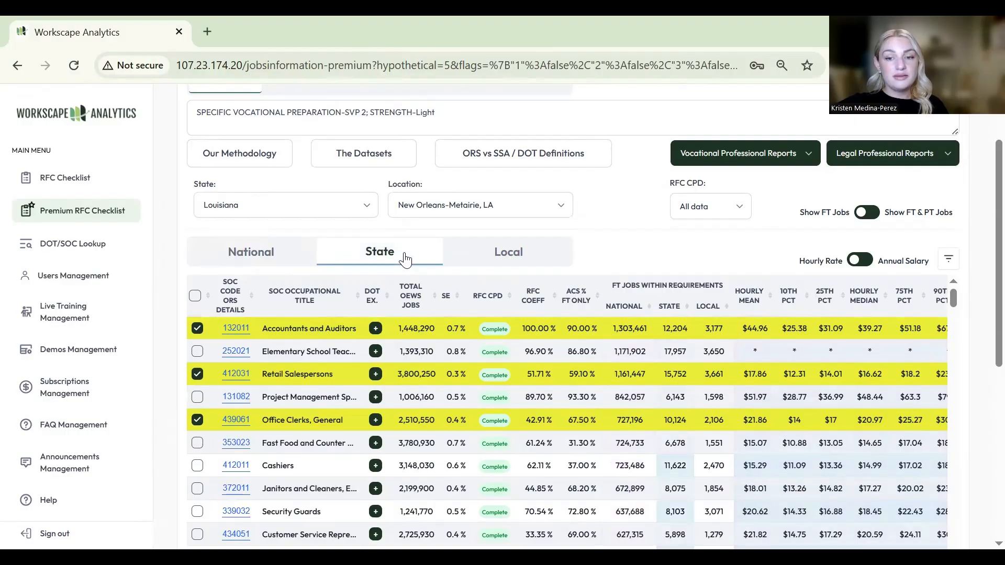
left_click(533, 255)
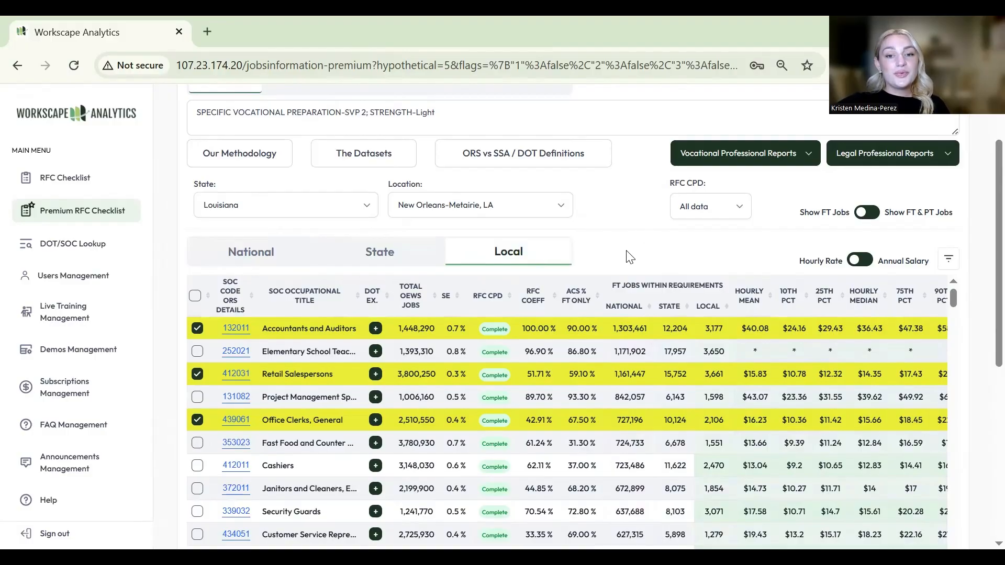
scroll(628, 253, "up", 2)
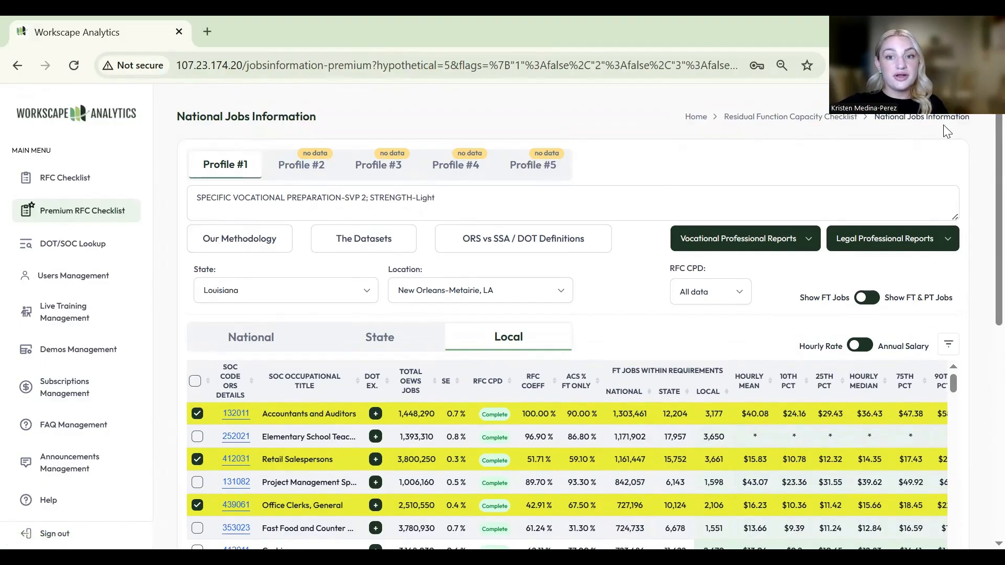
- Return to the RFC checklist and copy Profile #1's selections into Profile #2
left_click(779, 118)
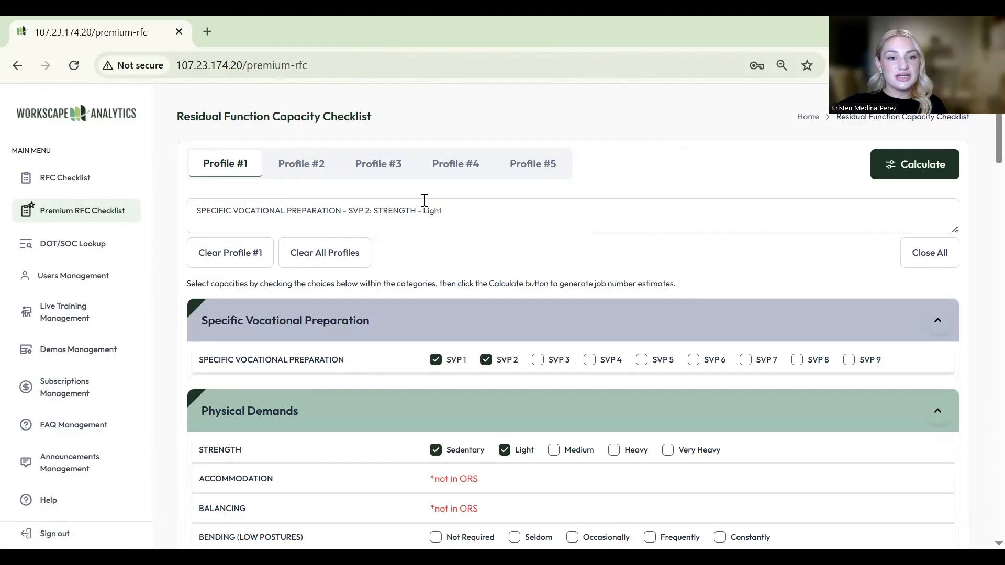
left_click(314, 170)
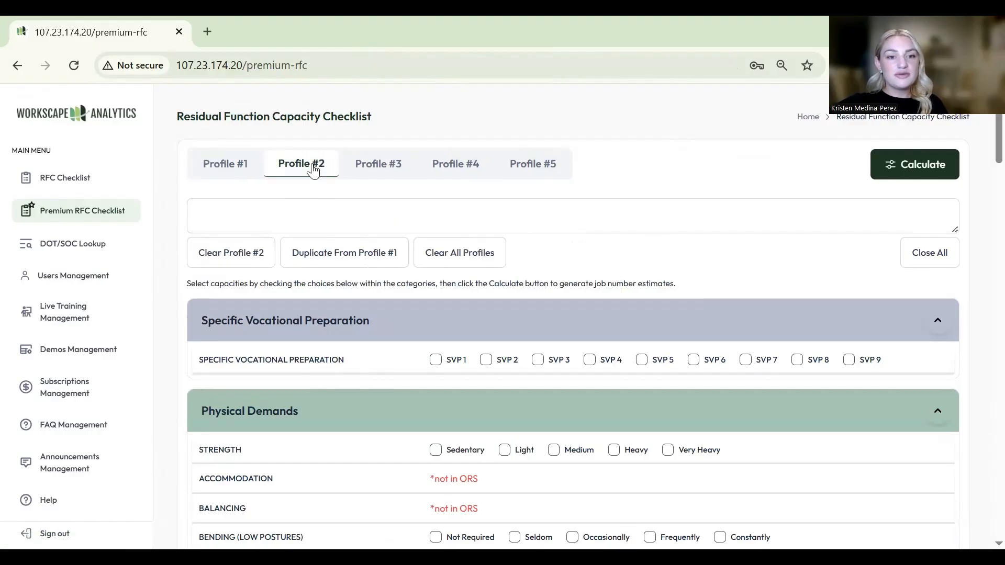
left_click(339, 256)
- Set Fine Manipulation Occasionally, Gross Manipulation and Reaching Overhead Seldom, then compute national jobs
scroll(702, 245, "down", 3)
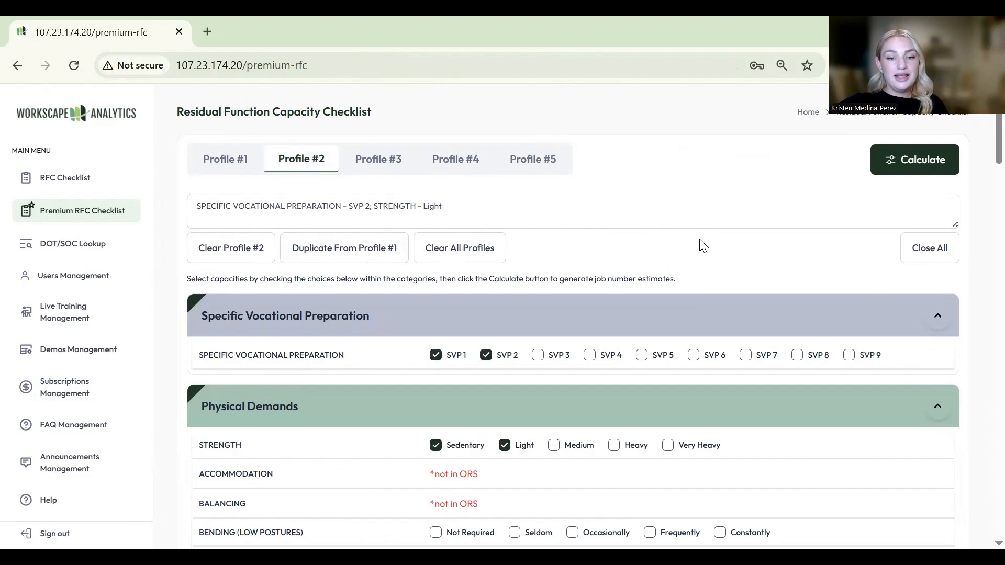
scroll(702, 245, "down", 5)
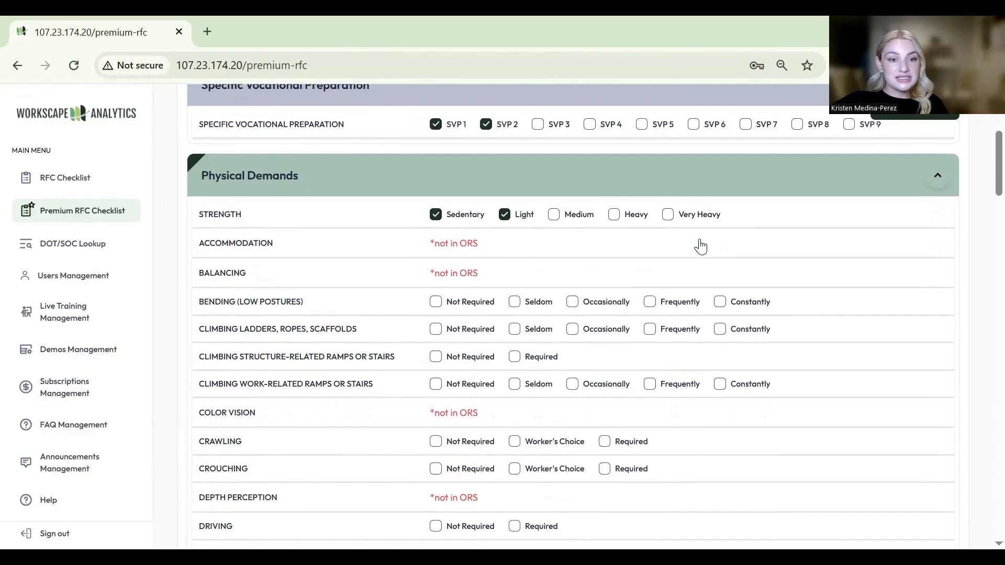
scroll(702, 246, "down", 3)
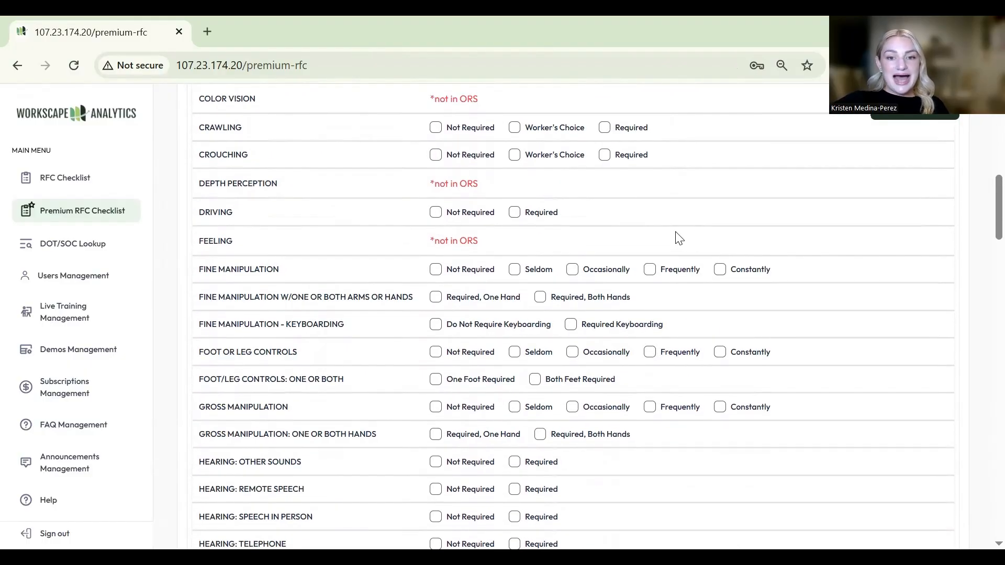
left_click(573, 270)
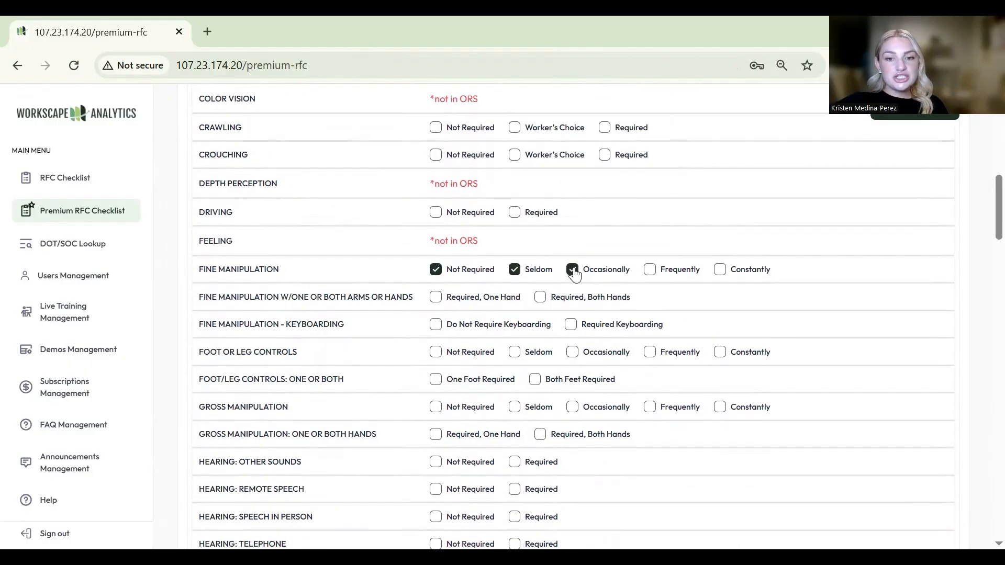
scroll(631, 308, "down", 3)
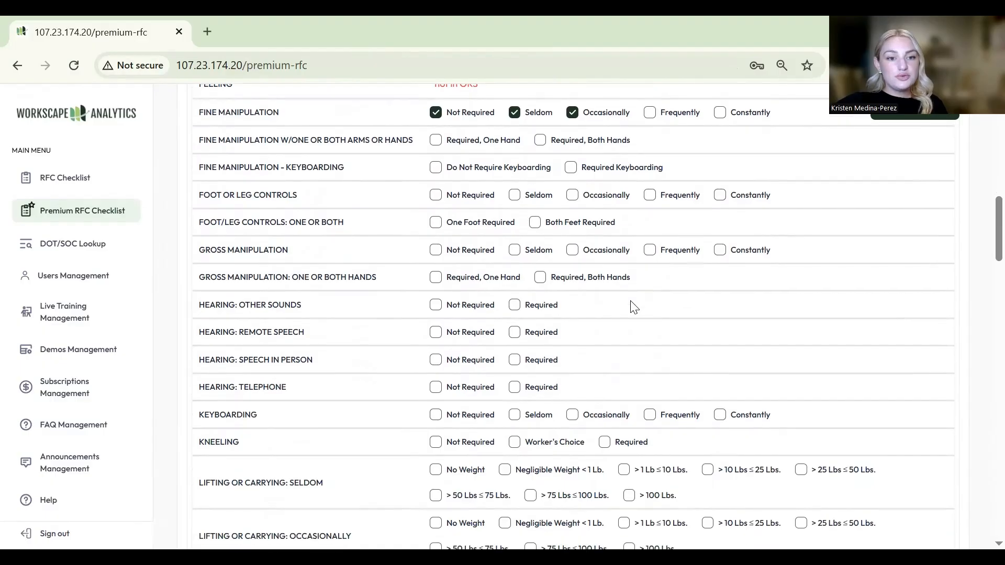
left_click(514, 252)
scroll(666, 321, "down", 1)
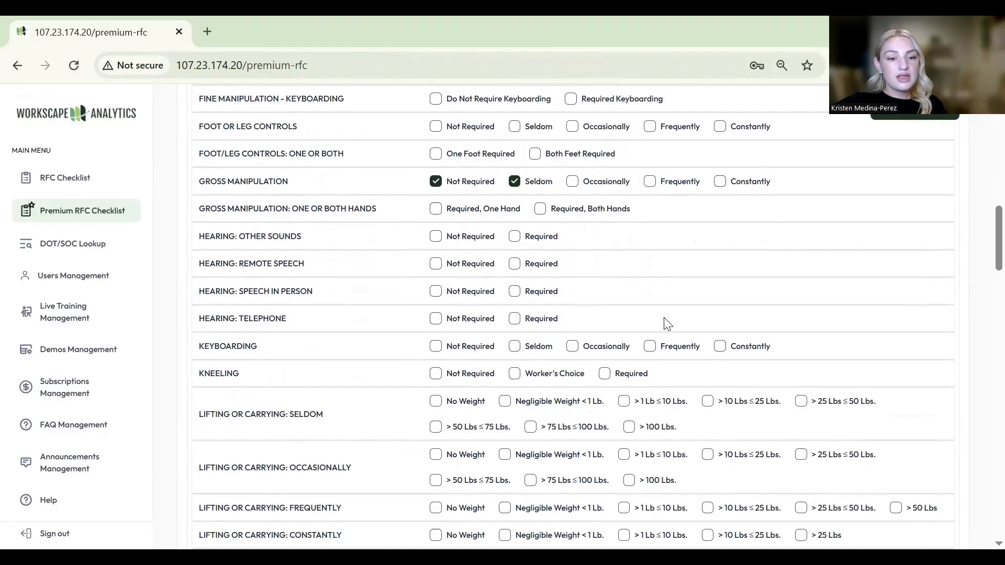
scroll(666, 322, "down", 5)
scroll(665, 324, "down", 1)
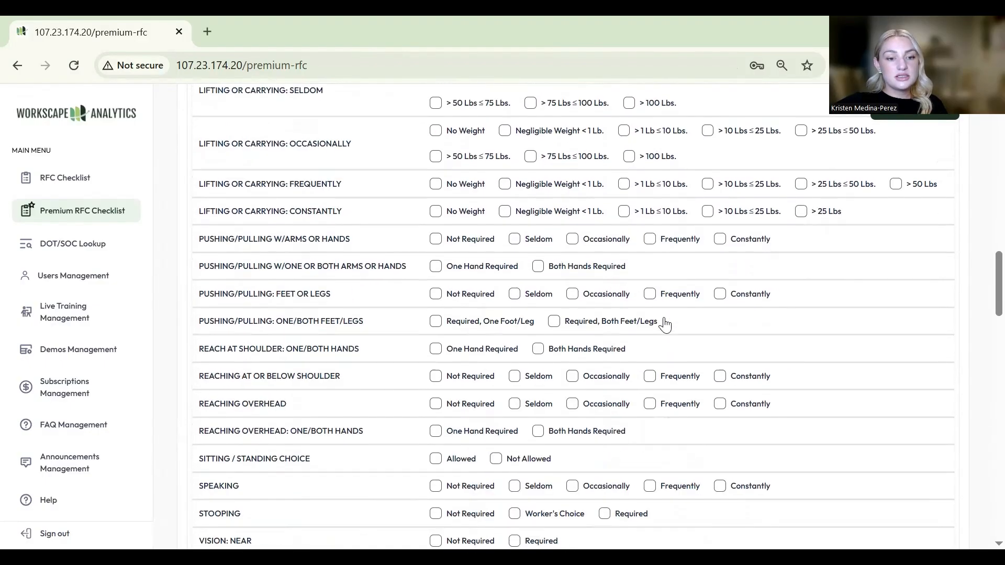
left_click(525, 407)
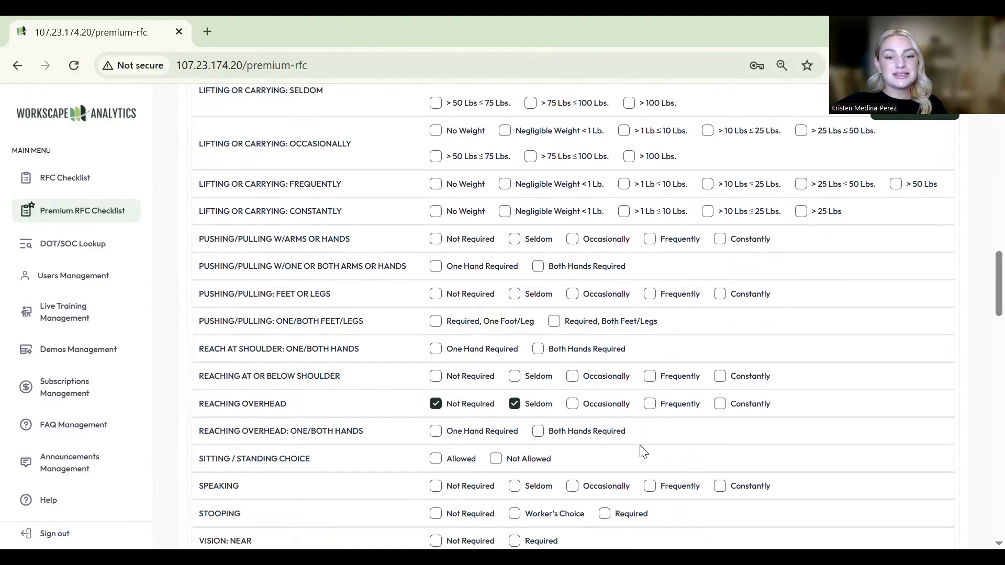
left_click(907, 116)
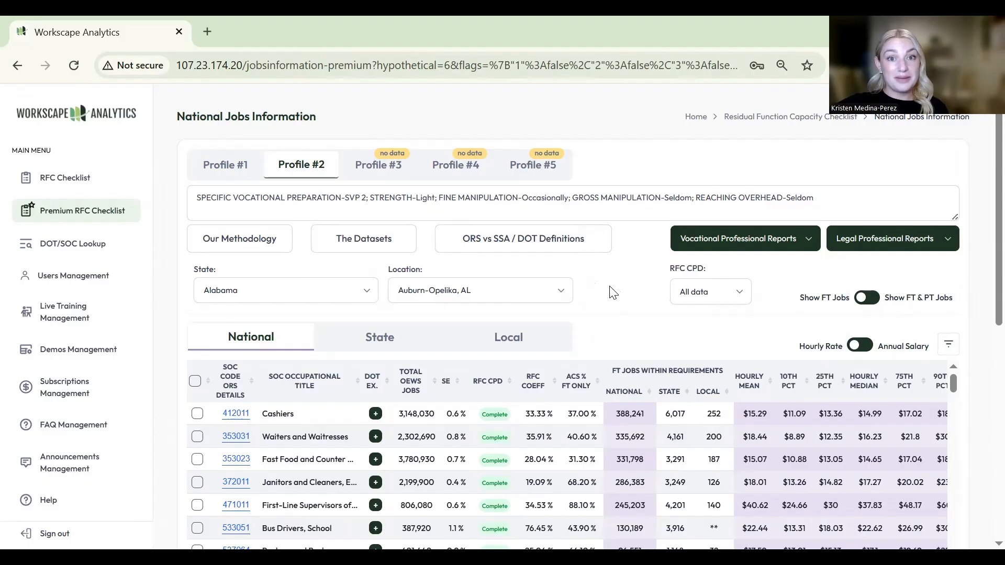
left_click(224, 172)
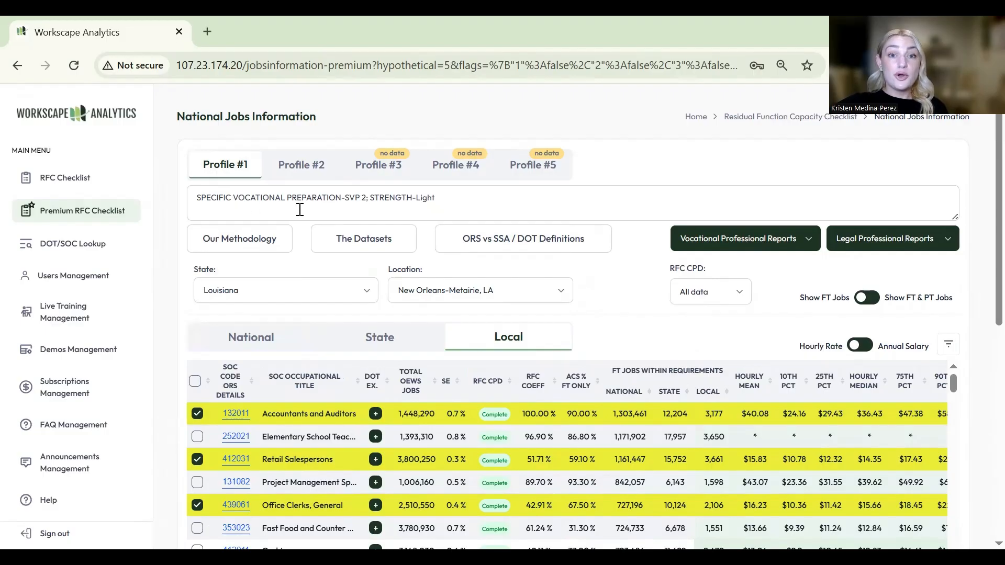
left_click(313, 168)
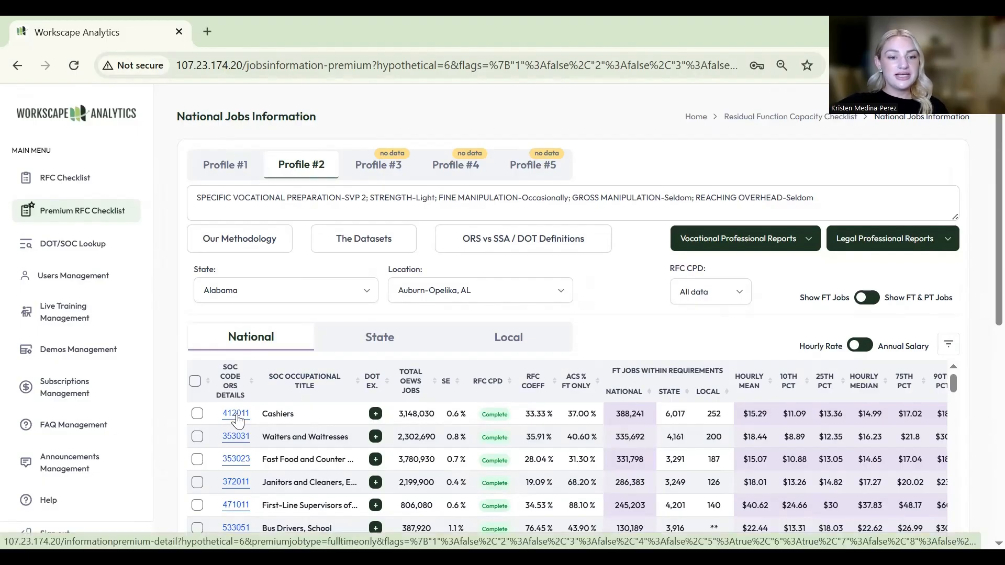
- Open the 412011 Cashiers SOC detail and toggle Show All off, then back to RFC only
left_click(236, 416)
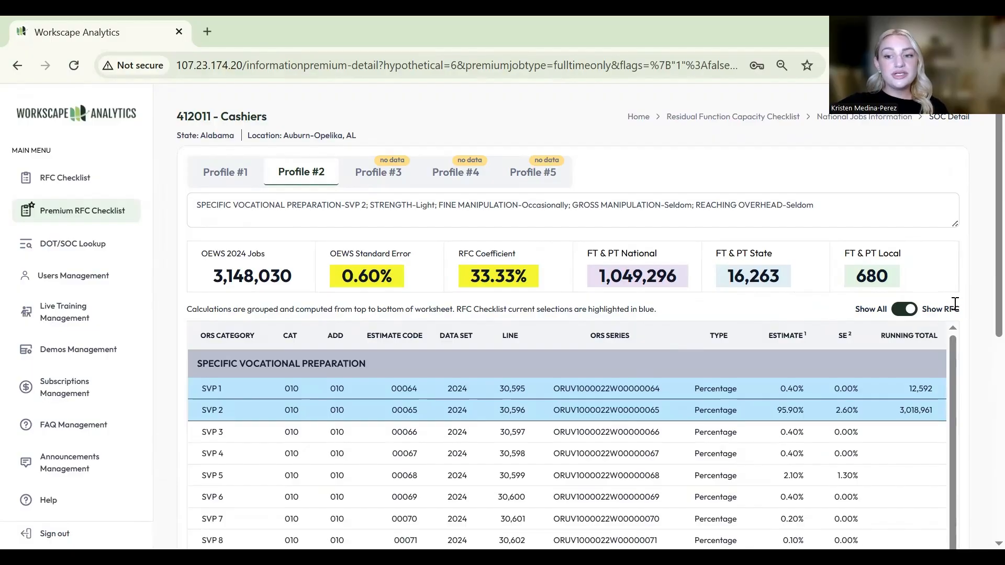
scroll(983, 271, "down", 1)
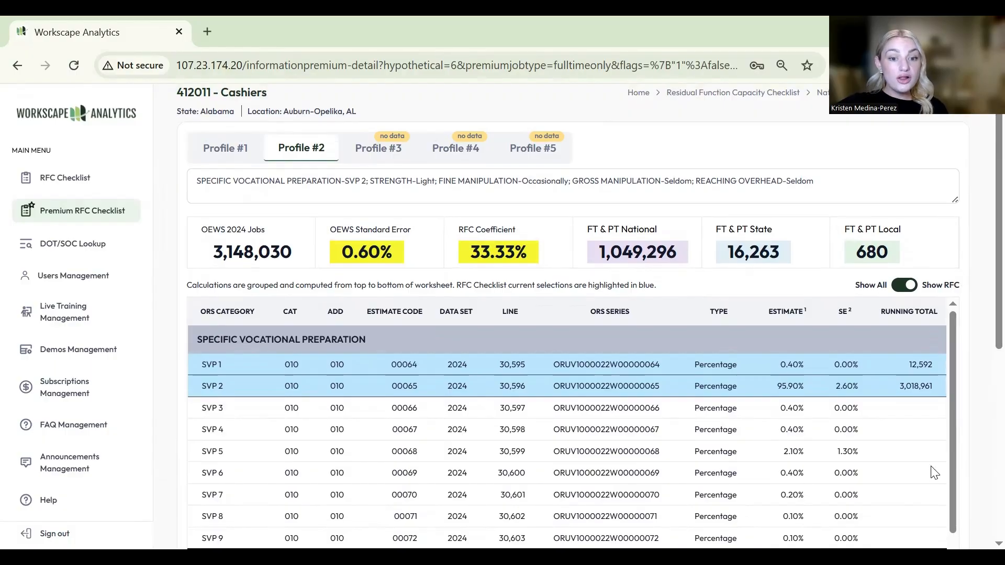
left_click(907, 289)
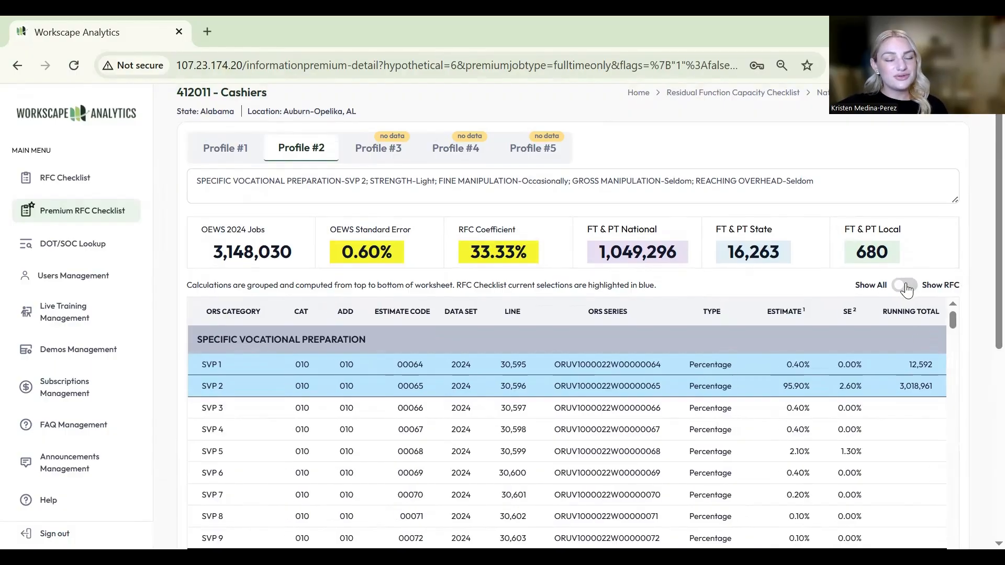
left_click(908, 287)
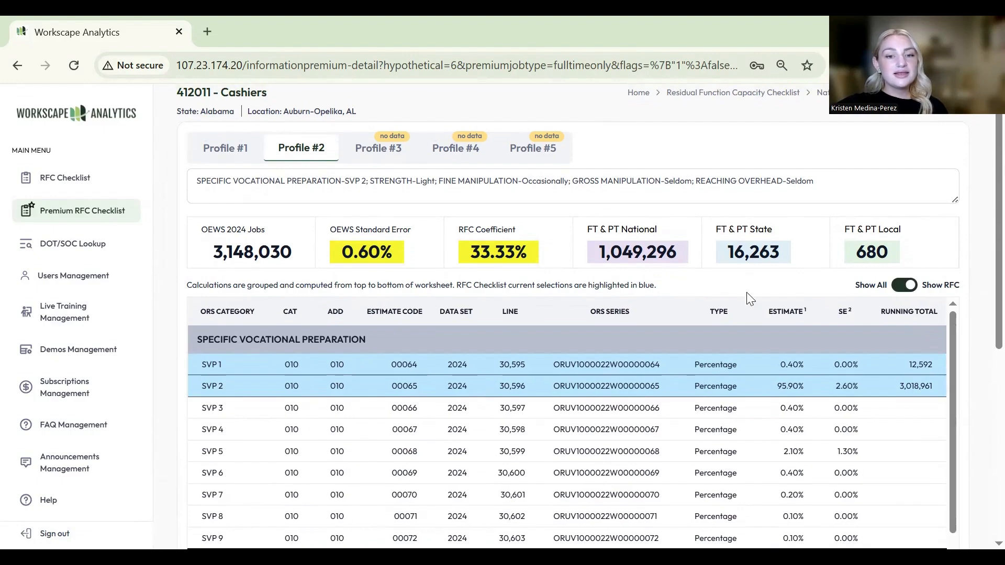
scroll(638, 320, "up", 1)
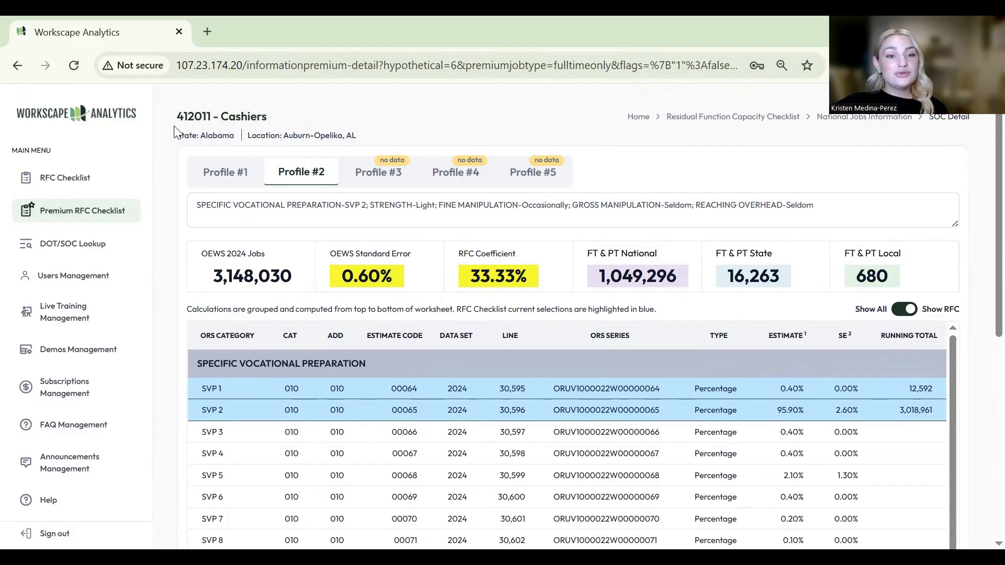
- Show the Cashiers breakdown for Profile #1: 62.11% RFC coefficient, 1,955,352 national jobs
left_click_drag(173, 118, 271, 119)
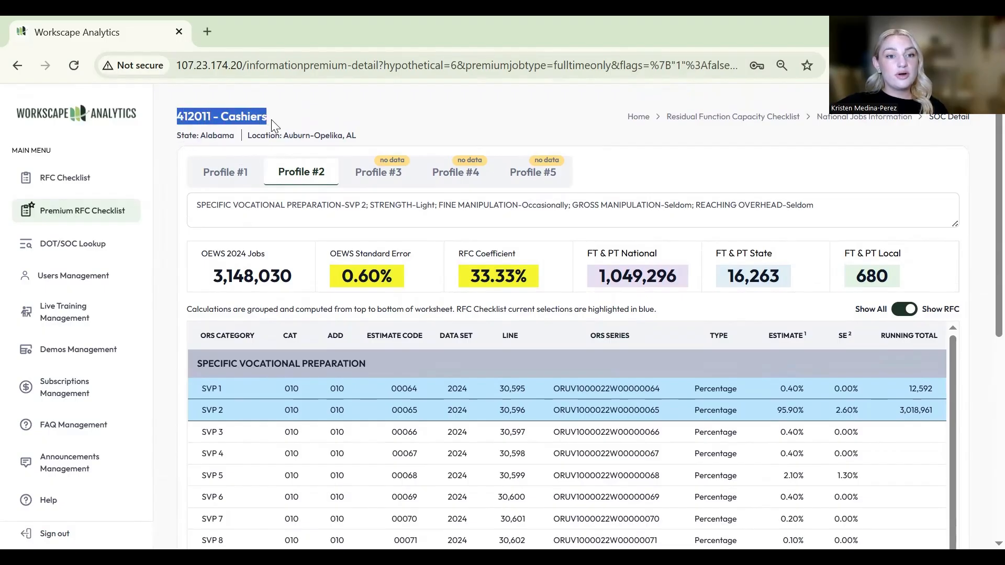
left_click(302, 118)
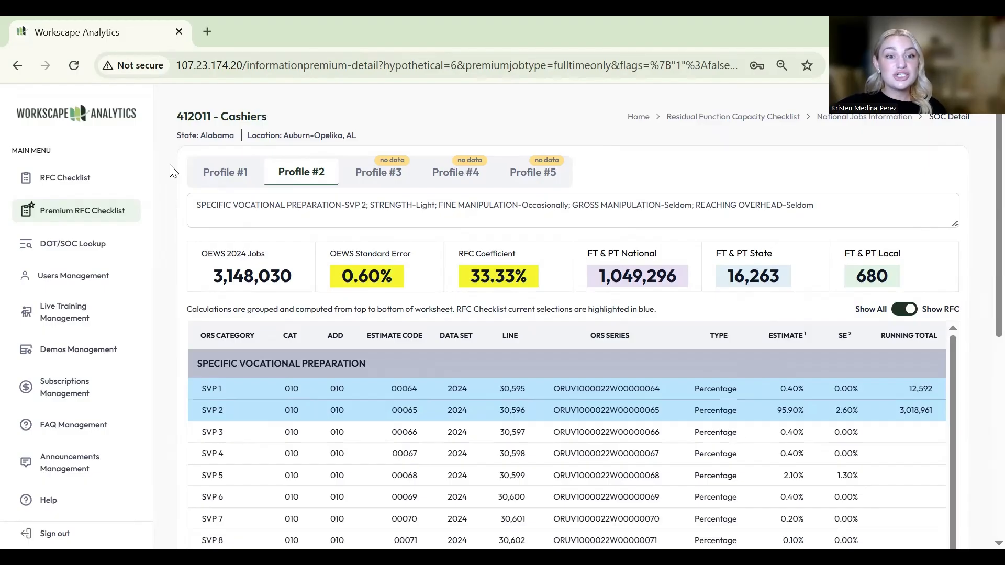
left_click(226, 175)
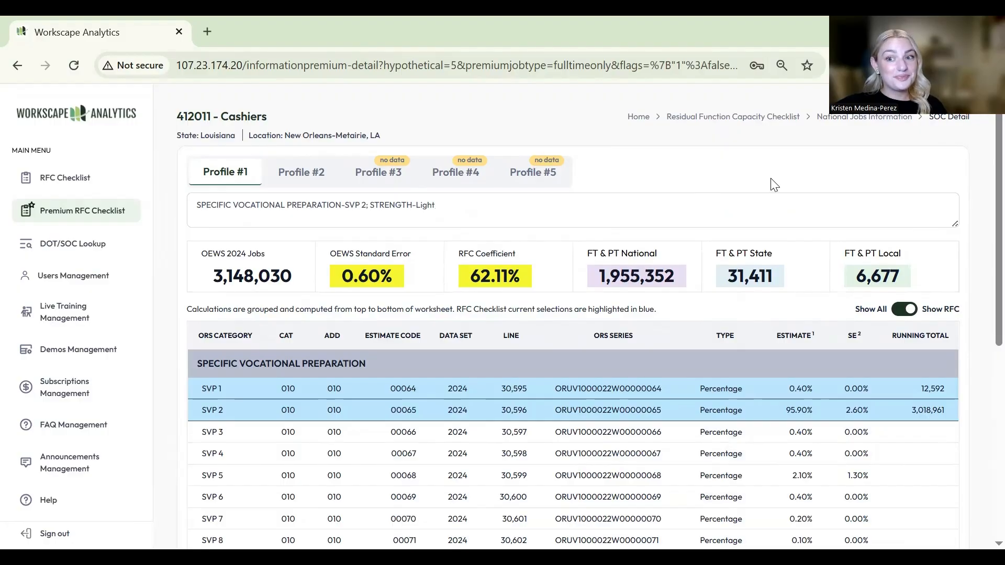
- Go back to National Jobs Information showing Profile #1's New Orleans-Metairie, LA local results
left_click(868, 117)
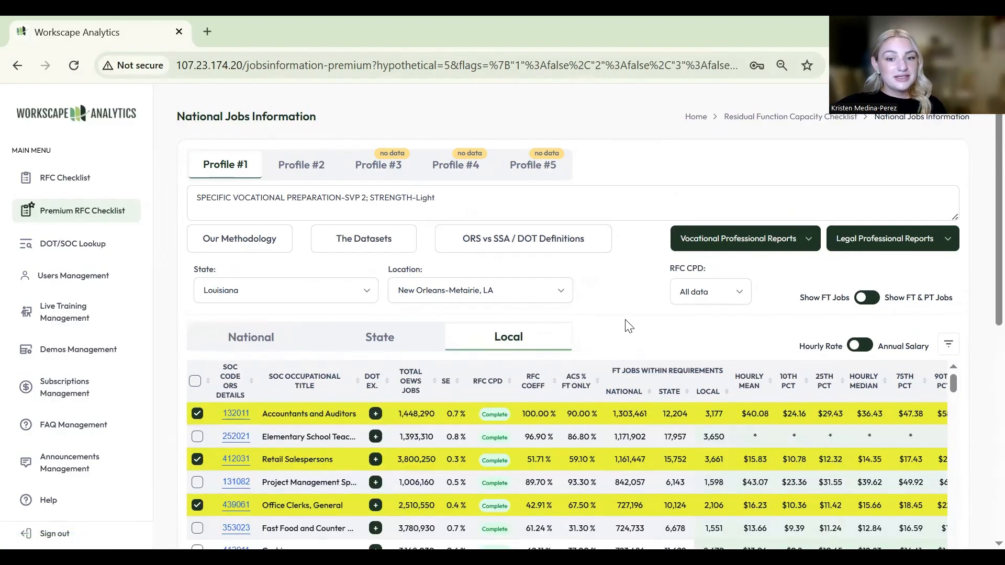
scroll(627, 326, "down", 2)
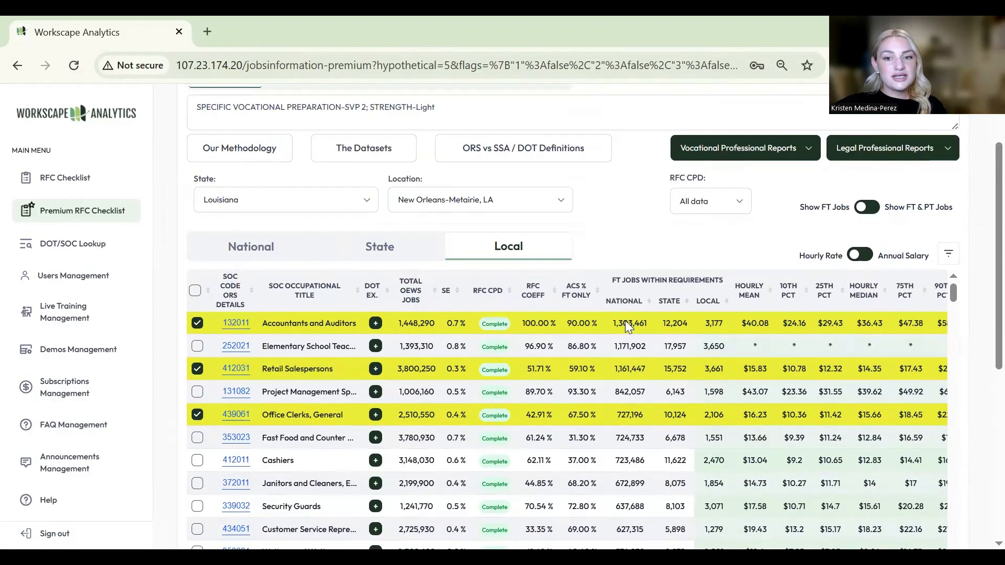
scroll(627, 325, "up", 2)
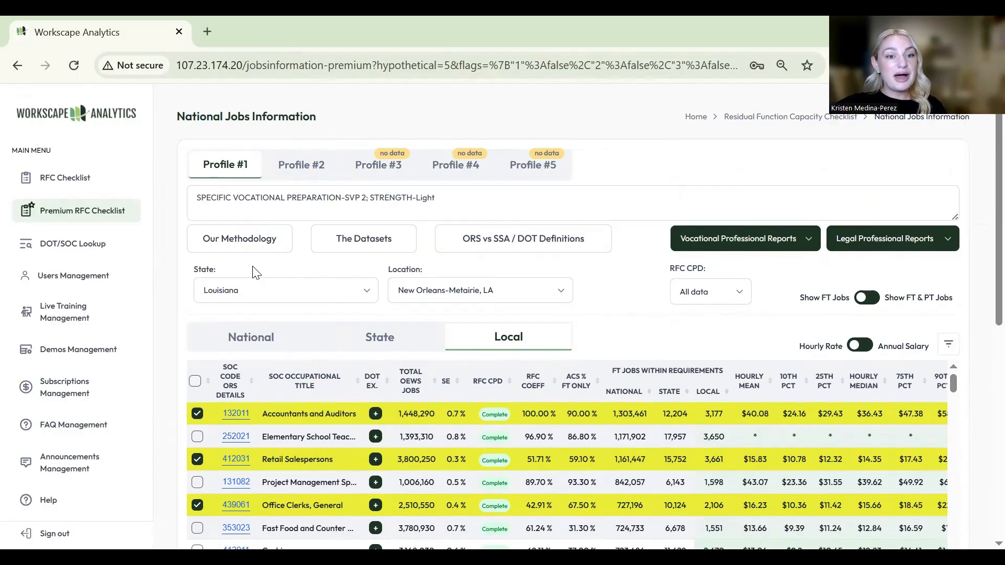
left_click(240, 245)
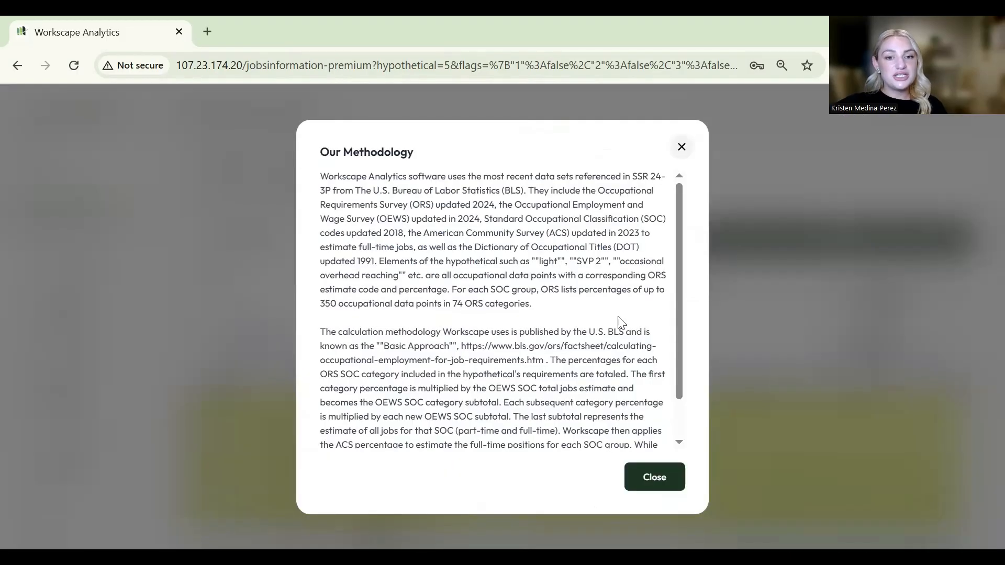
scroll(646, 325, "down", 1)
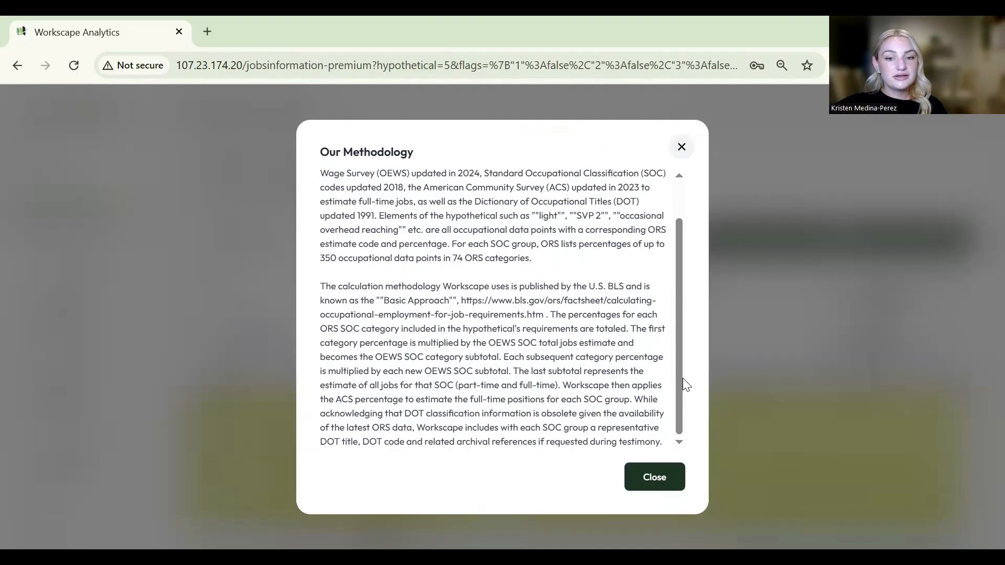
left_click(662, 475)
left_click(366, 244)
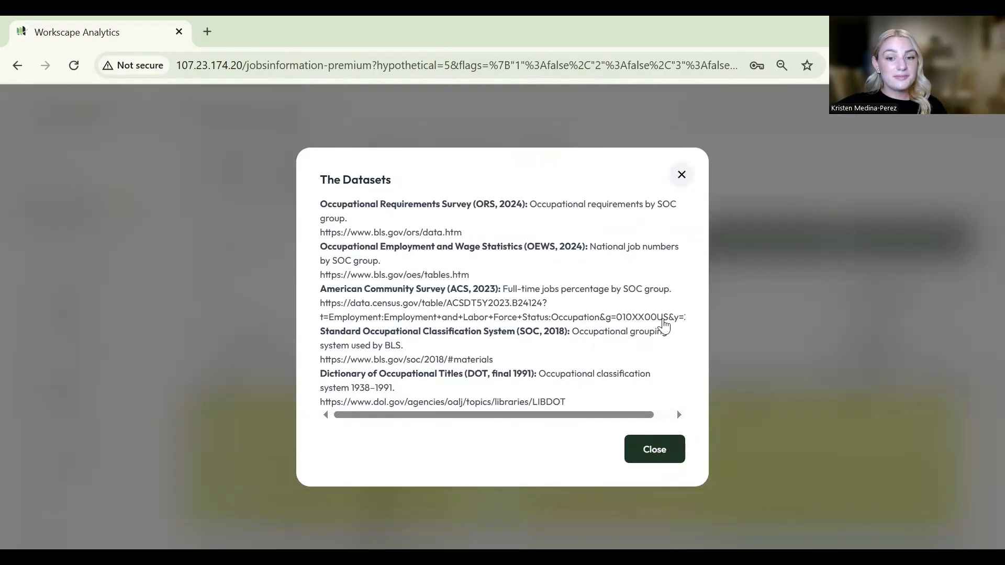
left_click(655, 450)
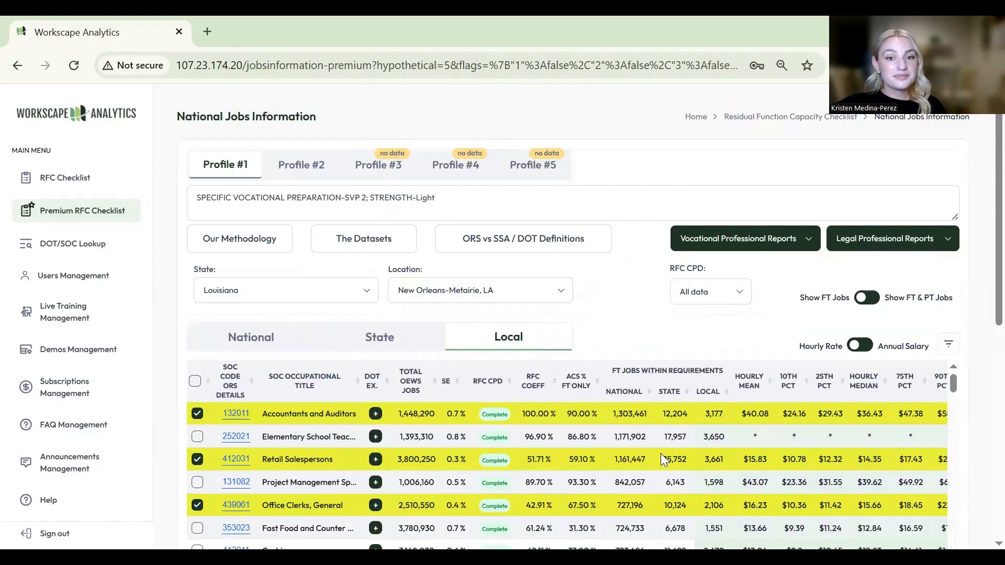
left_click(530, 241)
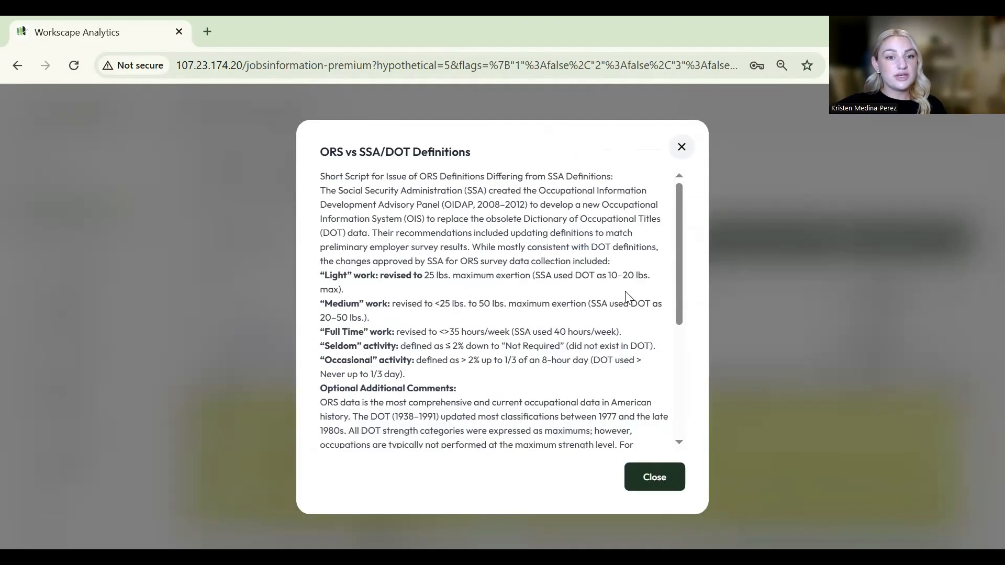
scroll(633, 299, "down", 1)
scroll(633, 300, "down", 3)
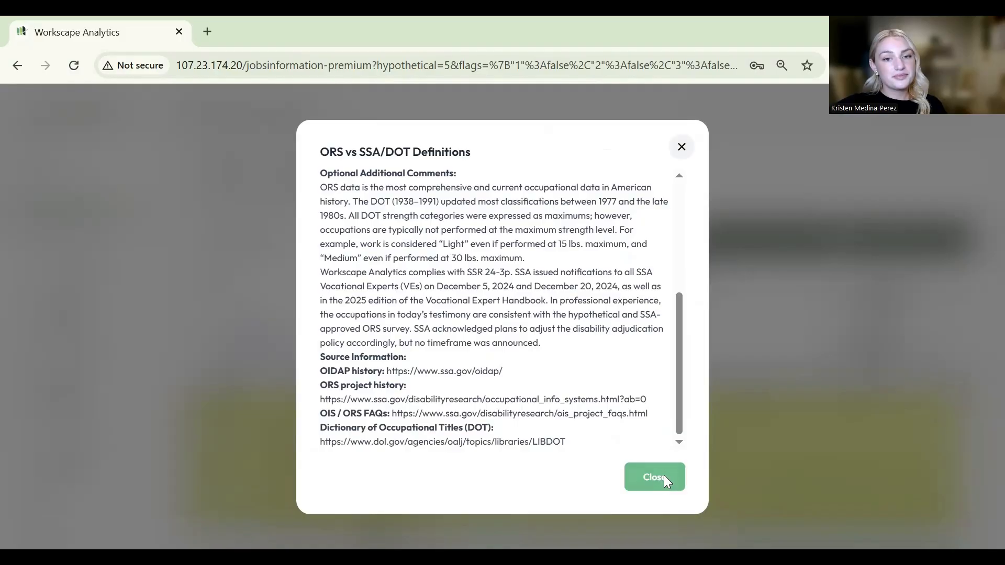
left_click(664, 478)
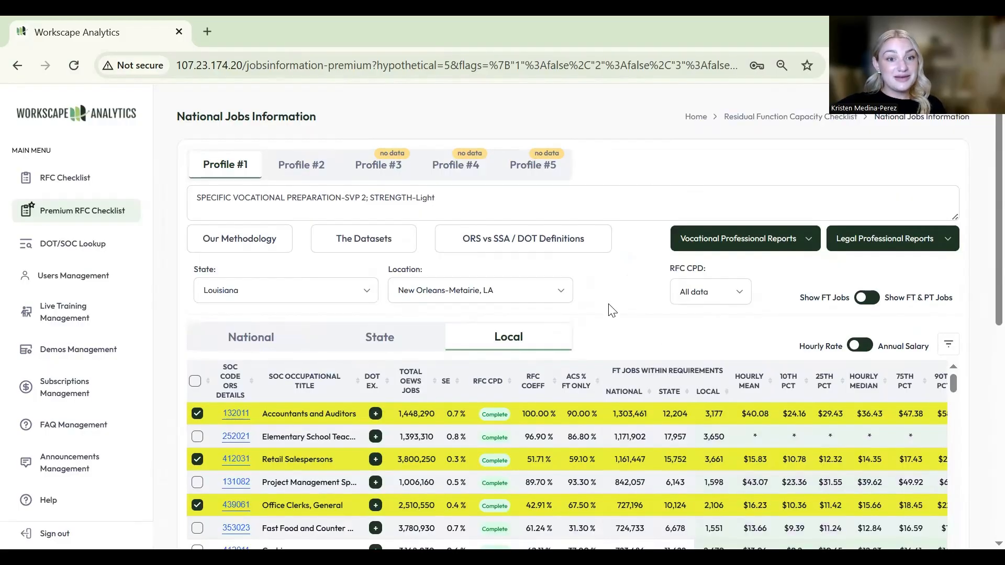